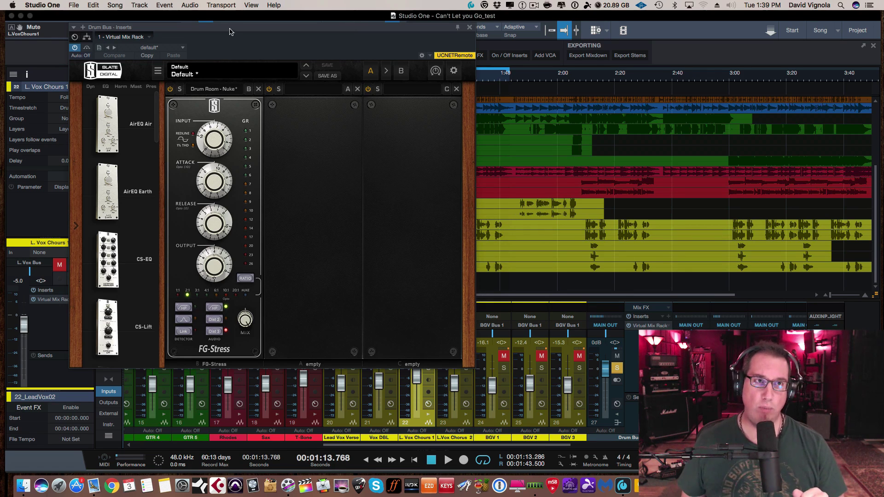
Cycle the FG-Stress compressor's ratio through 4:1, 10:1, 20:1 and Nuke, and leave it at 3:1
{"action": "left_click_drag", "start_coordinate": [230, 32], "coordinate": [226, 30]}
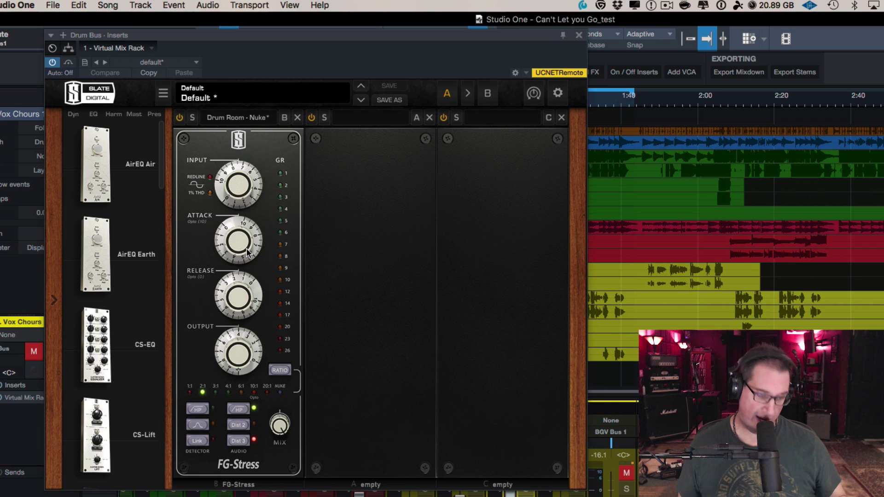
{"action": "left_click_drag", "start_coordinate": [240, 191], "coordinate": [237, 187]}
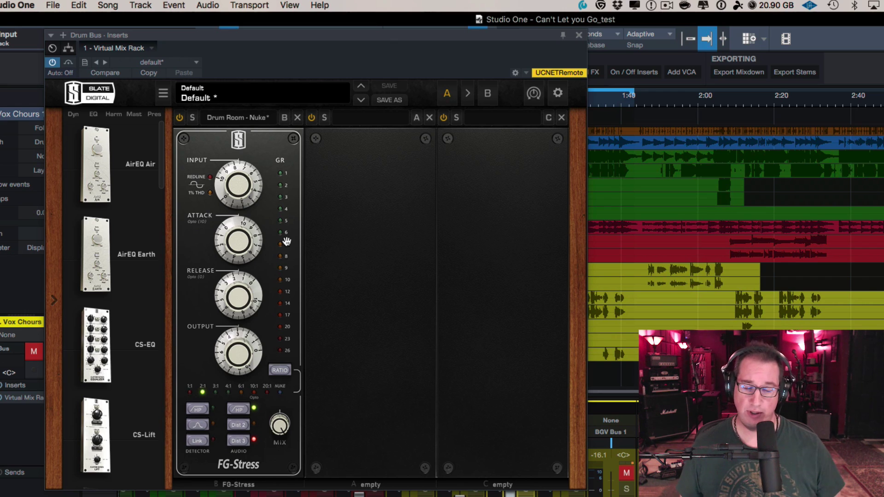
{"action": "left_click", "coordinate": [279, 371]}
{"action": "left_click", "coordinate": [279, 371]}
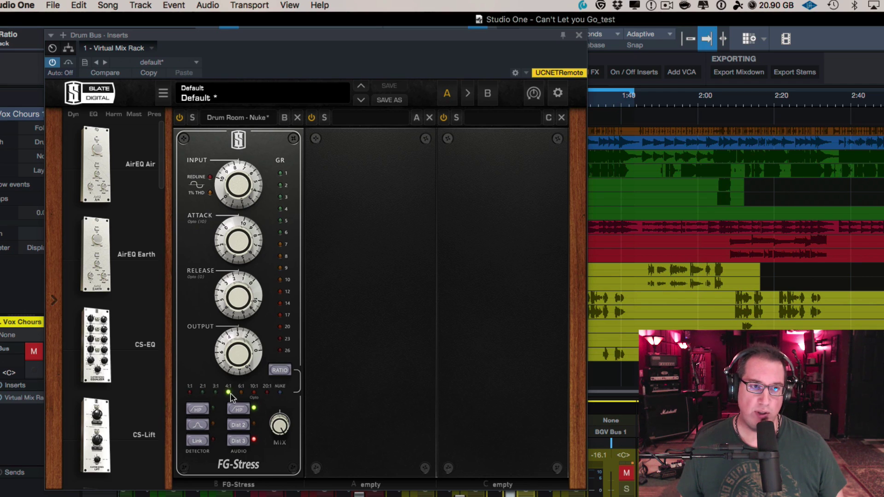
{"action": "left_click", "coordinate": [278, 370]}
{"action": "left_click", "coordinate": [277, 371]}
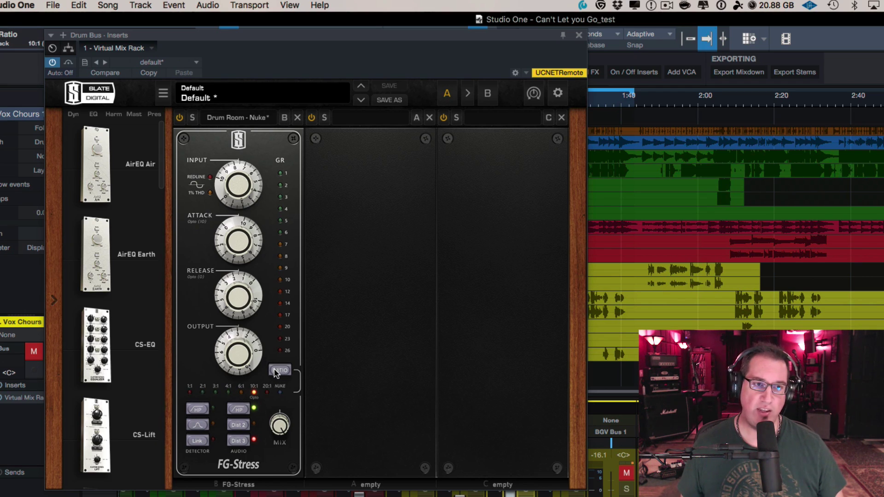
{"action": "left_click", "coordinate": [278, 371]}
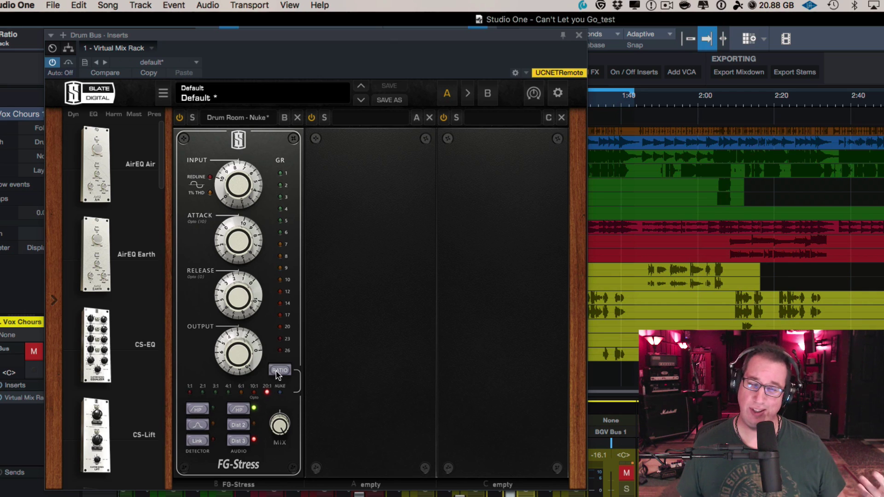
{"action": "left_click", "coordinate": [277, 371]}
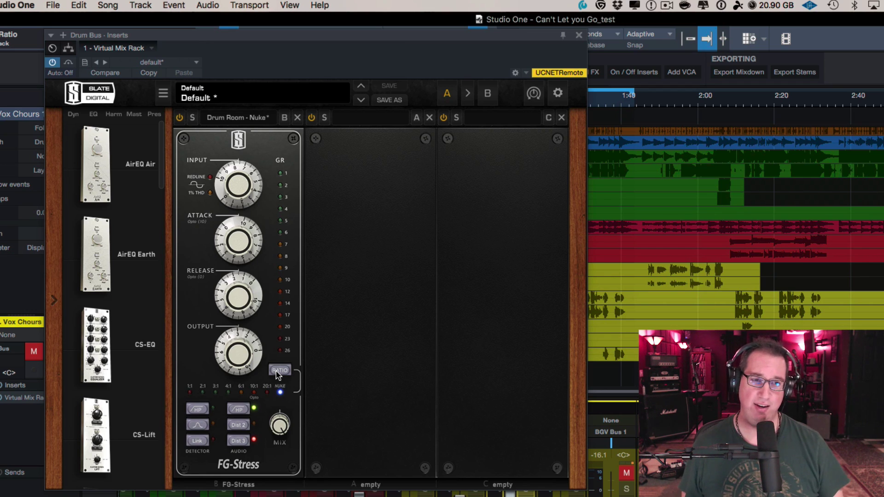
{"action": "left_click", "coordinate": [278, 371]}
{"action": "left_click", "coordinate": [279, 370]}
{"action": "left_click", "coordinate": [279, 371]}
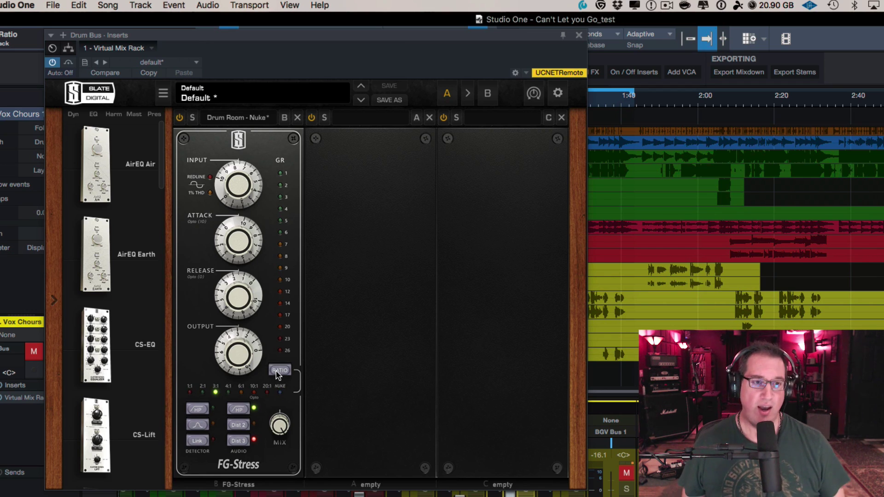
Toggle the FG-Stress detector's emphasis and Link options, leaving both off
{"action": "left_click", "coordinate": [198, 427]}
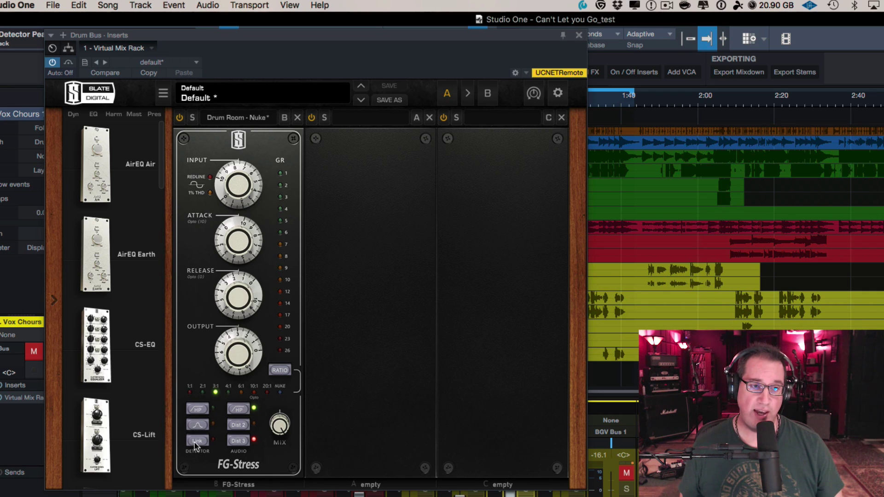
{"action": "left_click", "coordinate": [197, 441]}
{"action": "left_click", "coordinate": [198, 441]}
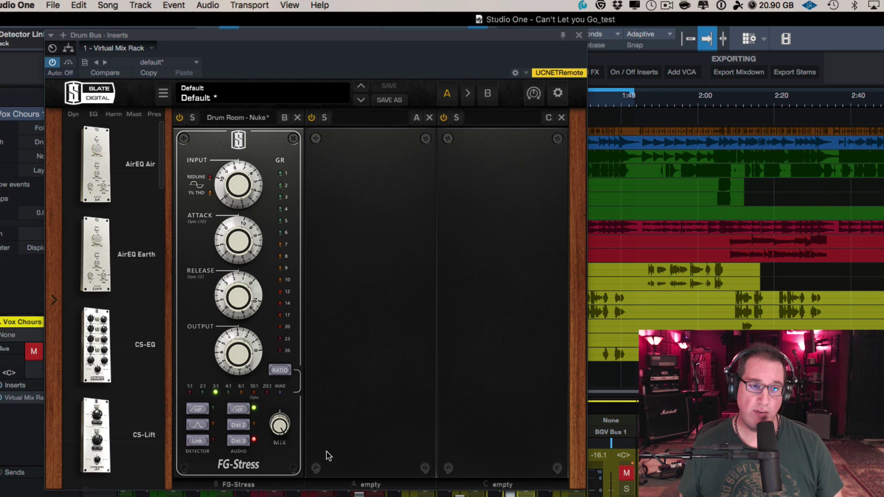
Toggle FG-Stress's audio high-pass filter off and on, and switch the distortion between off, Dist 2 and Dist 3
{"action": "left_click", "coordinate": [238, 411]}
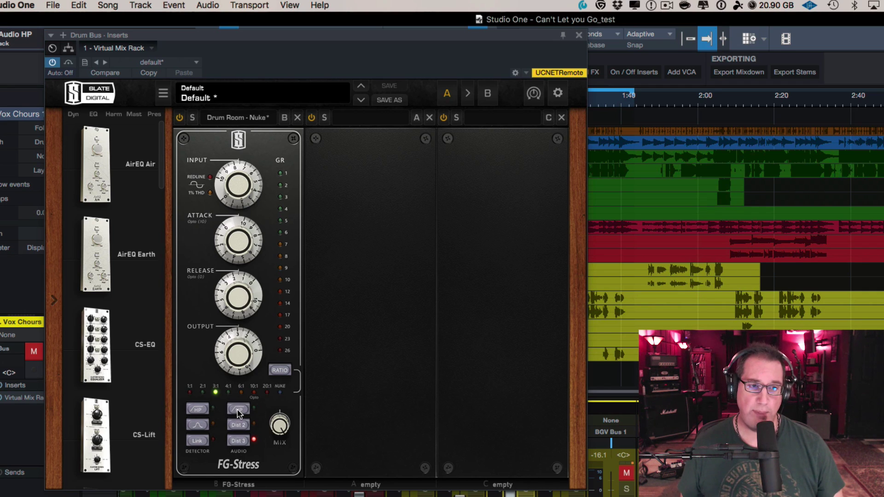
{"action": "left_click", "coordinate": [238, 411]}
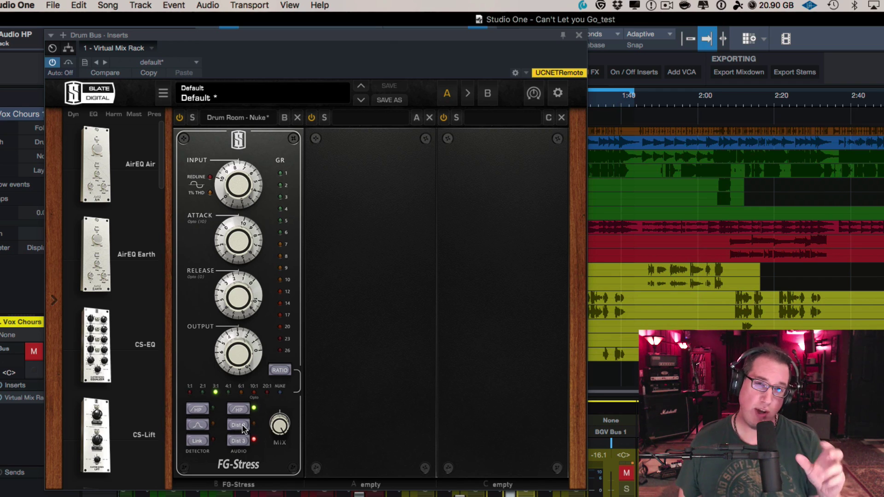
{"action": "left_click", "coordinate": [236, 442]}
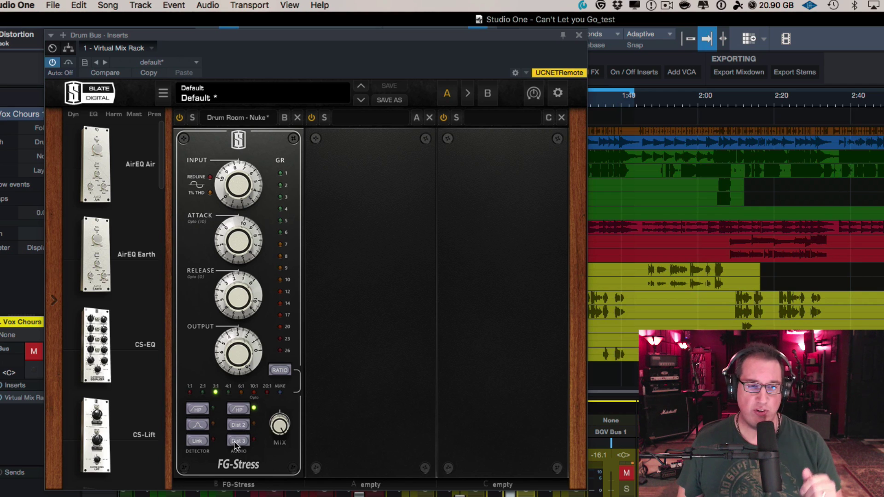
{"action": "left_click", "coordinate": [236, 442]}
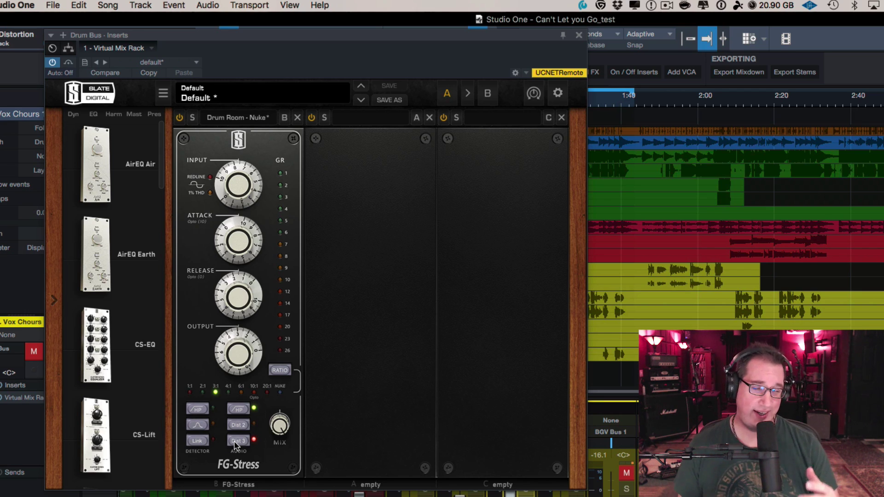
{"action": "left_click", "coordinate": [238, 426]}
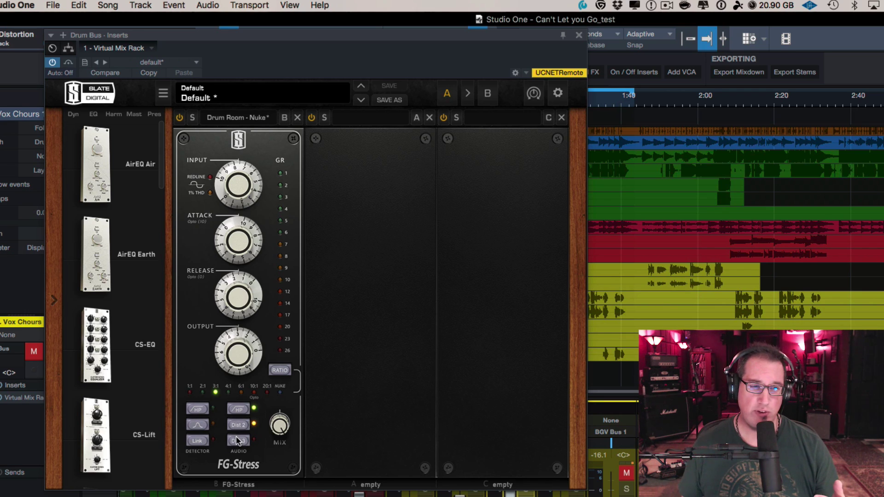
{"action": "left_click", "coordinate": [237, 438]}
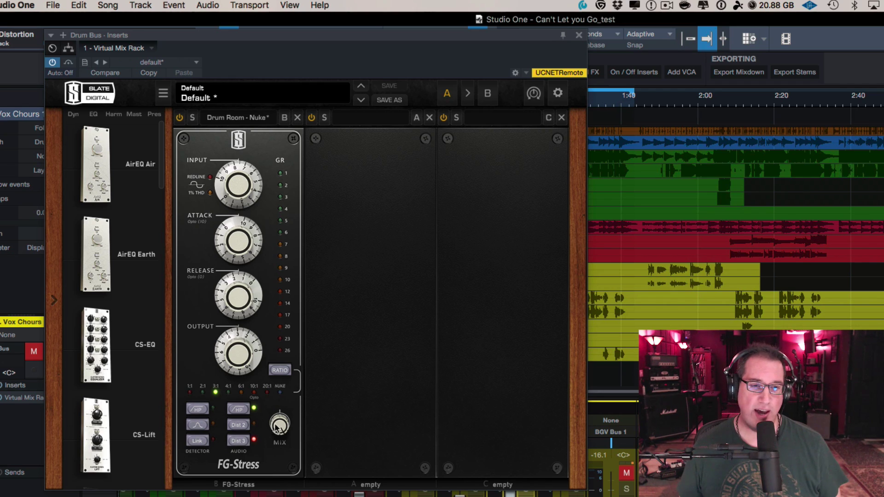
Try different Mix amounts on FG-Stress and return the blend to 100%
{"action": "left_click_drag", "start_coordinate": [276, 427], "coordinate": [277, 429]}
{"action": "left_click_drag", "start_coordinate": [269, 468], "coordinate": [269, 400]}
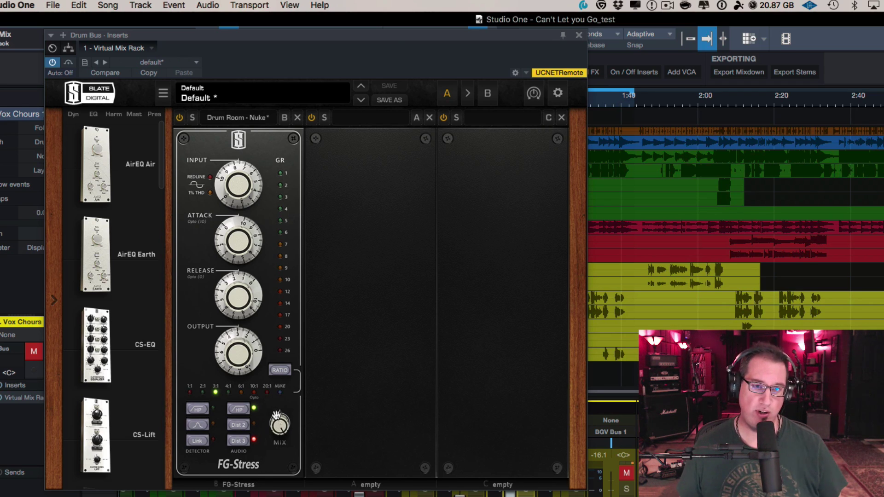
{"action": "left_click_drag", "start_coordinate": [279, 427], "coordinate": [280, 407]}
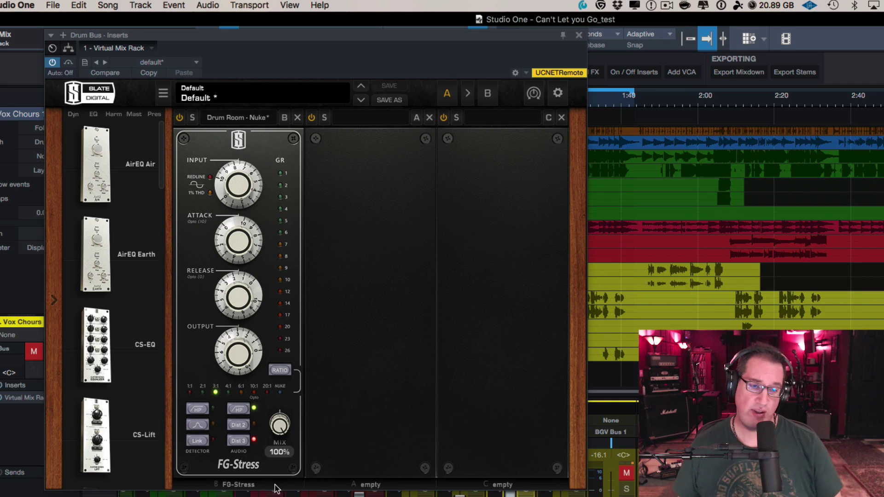
{"action": "mouse_move", "coordinate": [279, 428]}
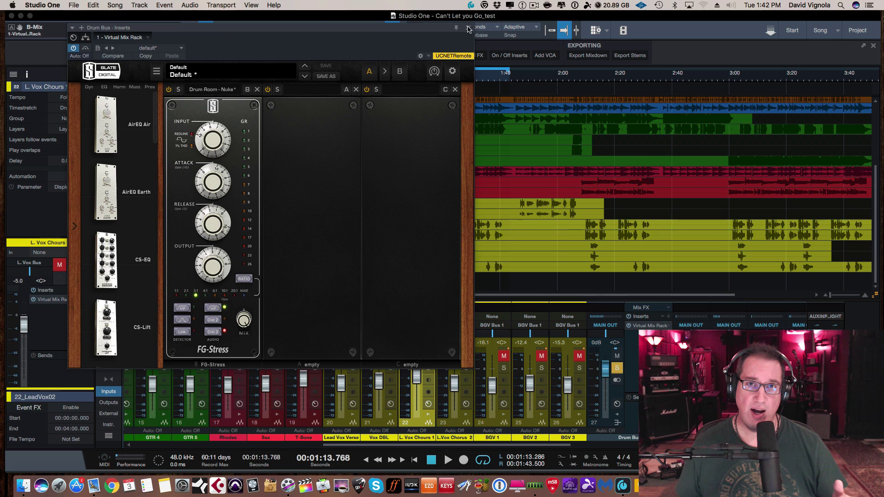
Close the Virtual Mix Rack window and expand the mixer console to show inserts and sends on the drum channels
{"action": "left_click", "coordinate": [468, 28]}
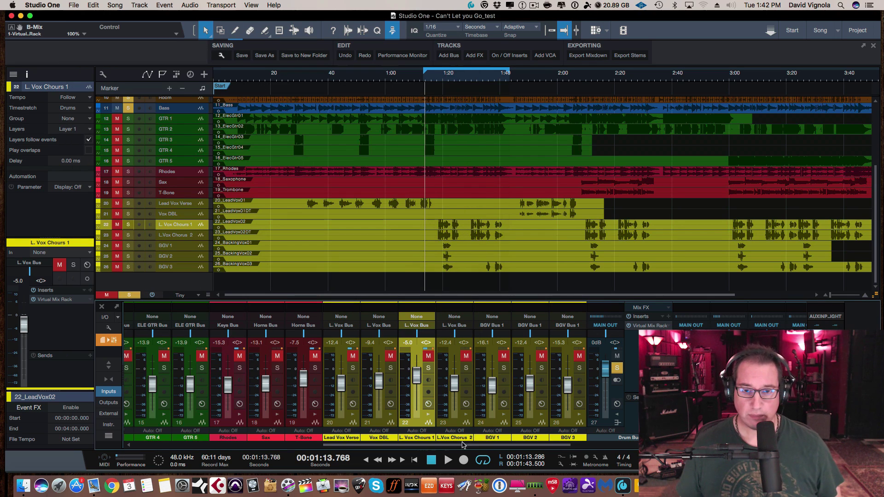
{"action": "left_click_drag", "start_coordinate": [462, 444], "coordinate": [275, 444]}
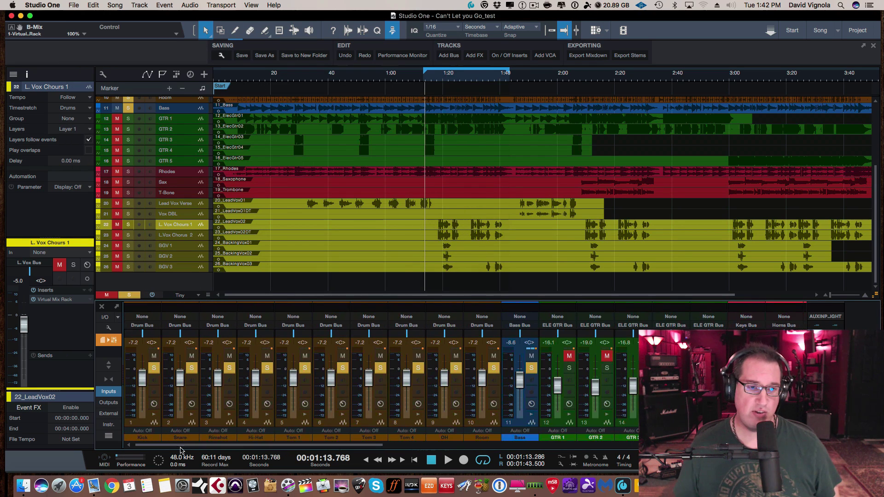
{"action": "left_click", "coordinate": [109, 377]}
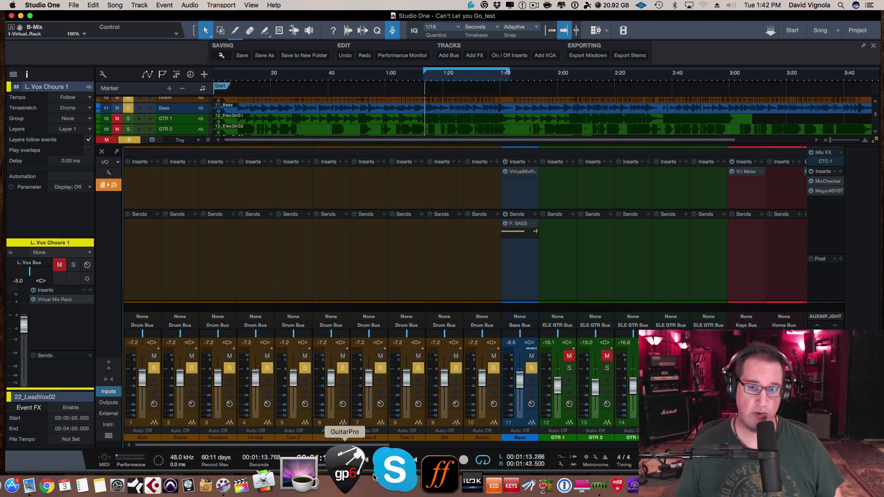
Remove the P. BASS send from the Bass channel
{"action": "left_click", "coordinate": [536, 215]}
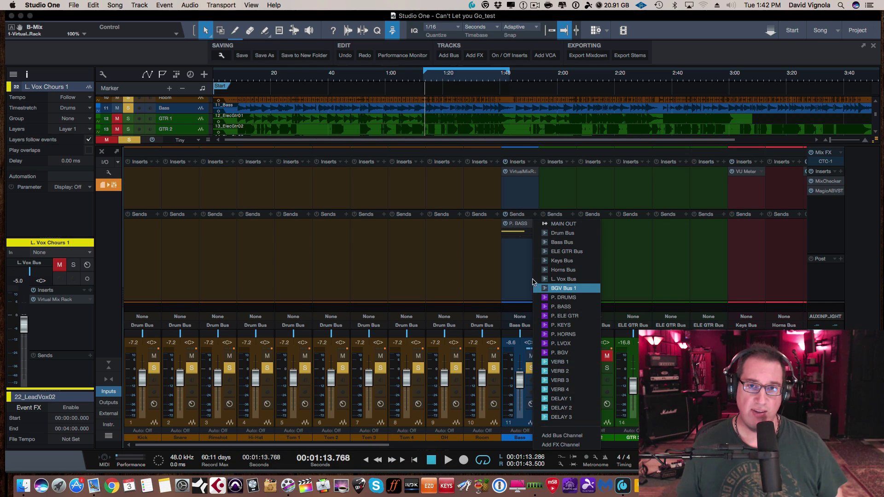
{"action": "left_click", "coordinate": [525, 233]}
{"action": "left_click", "coordinate": [532, 224]}
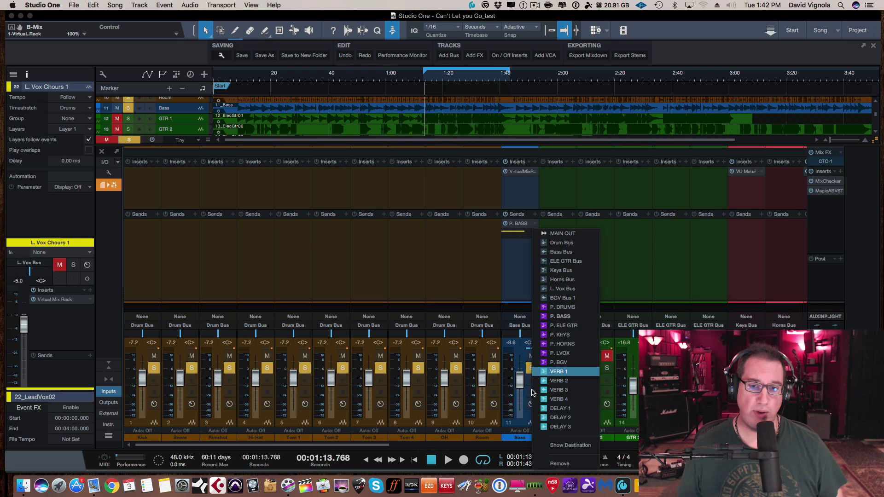
{"action": "left_click", "coordinate": [546, 465]}
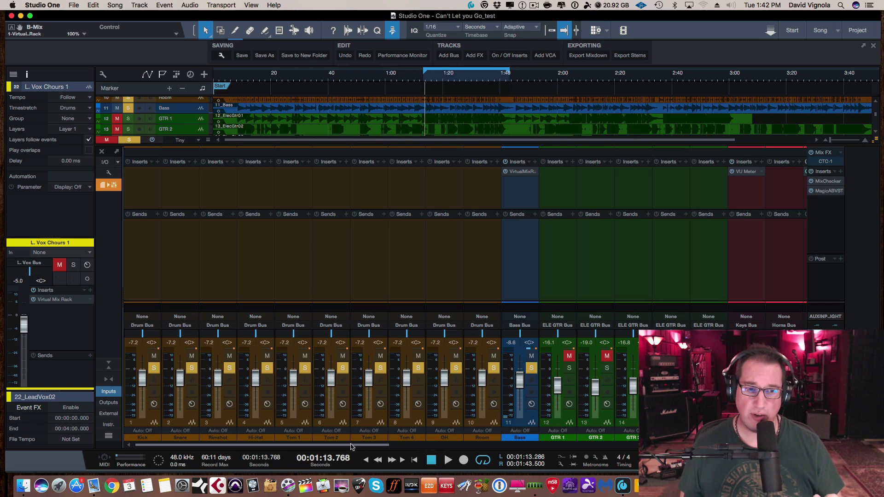
Check the Kick channel's routing and the Virtual Mix Rack insert on the Drum Bus
{"action": "left_click", "coordinate": [145, 427]}
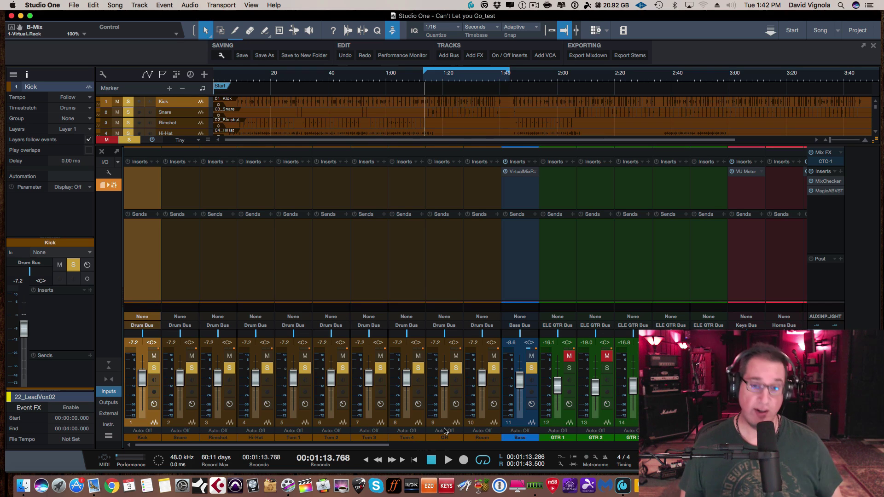
{"action": "left_click_drag", "start_coordinate": [369, 446], "coordinate": [576, 454]}
{"action": "left_click", "coordinate": [560, 422]}
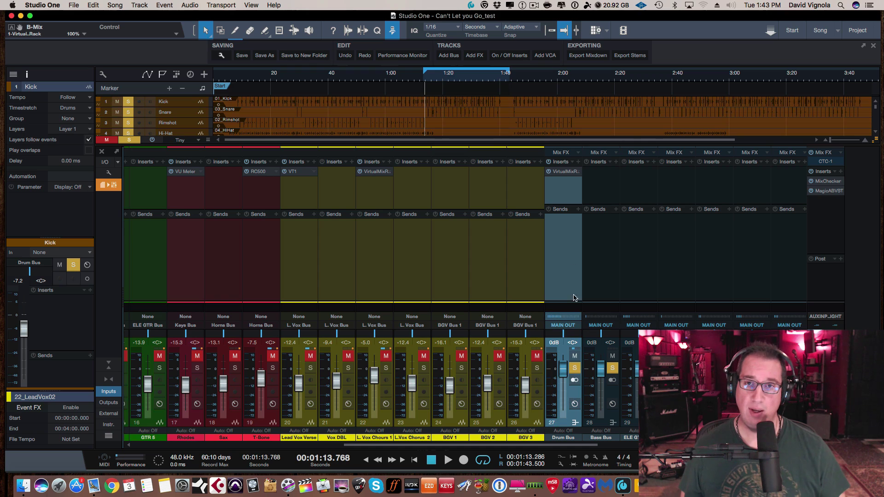
{"action": "double_click", "coordinate": [568, 174]}
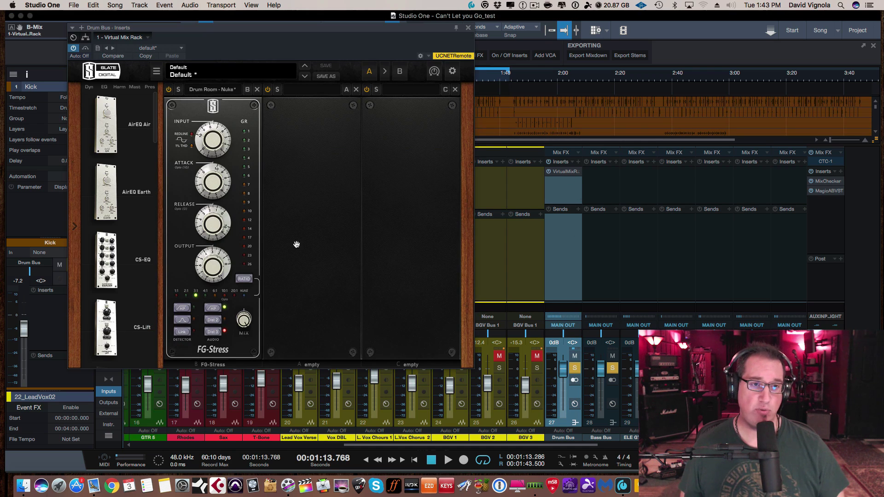
{"action": "left_click", "coordinate": [467, 28]}
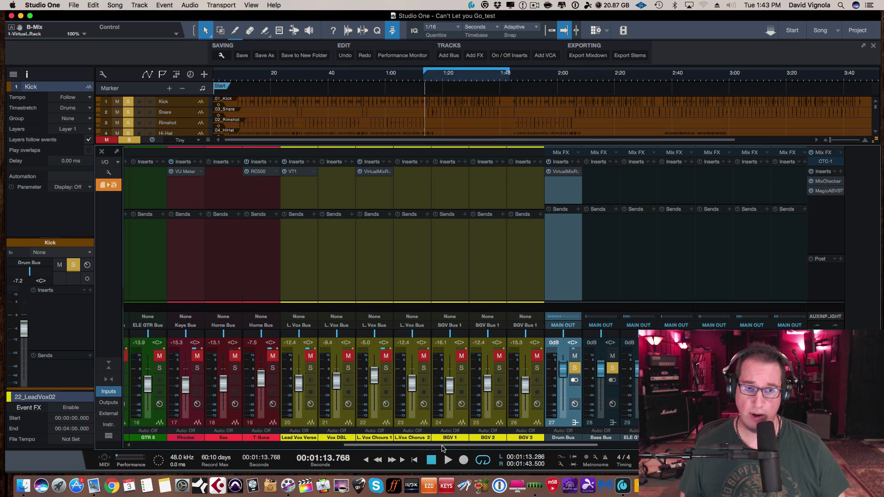
Mute the Bass channel and start playback of the soloed drums
{"action": "scroll", "coordinate": [442, 449], "scroll_direction": "left", "scroll_amount": 10}
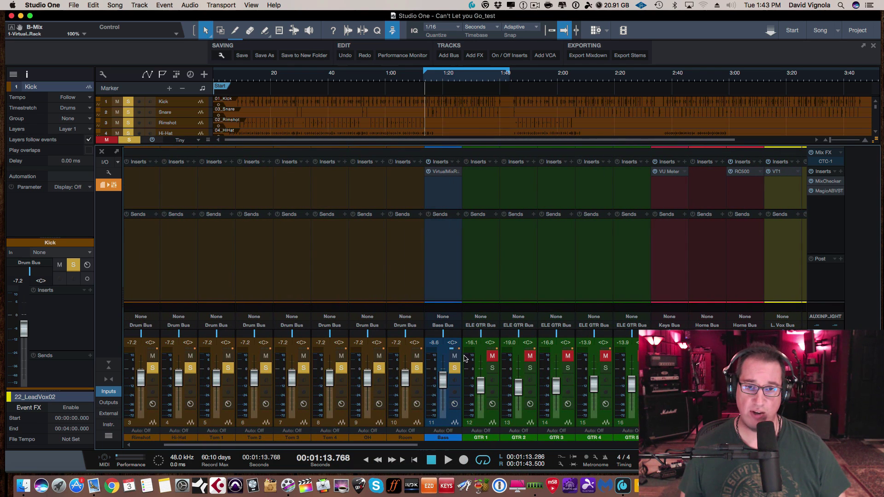
{"action": "left_click", "coordinate": [454, 356]}
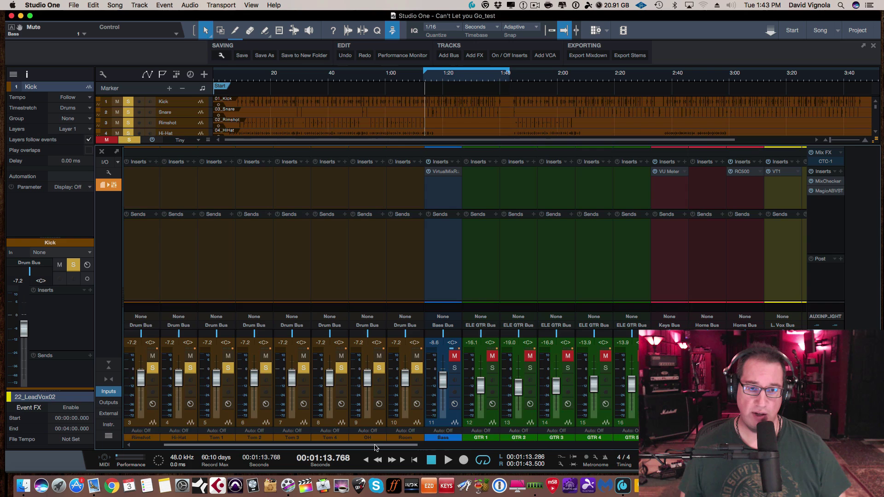
{"action": "scroll", "coordinate": [376, 448], "scroll_direction": "right", "scroll_amount": 10}
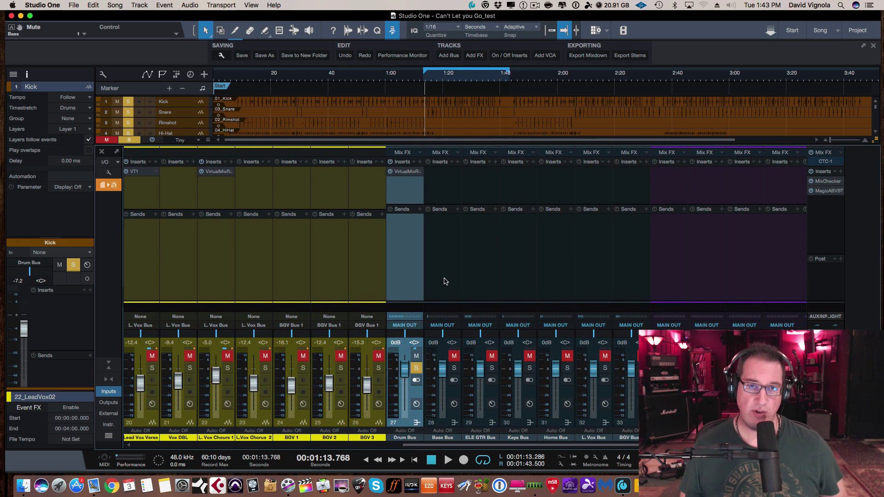
{"action": "key", "text": "space"}
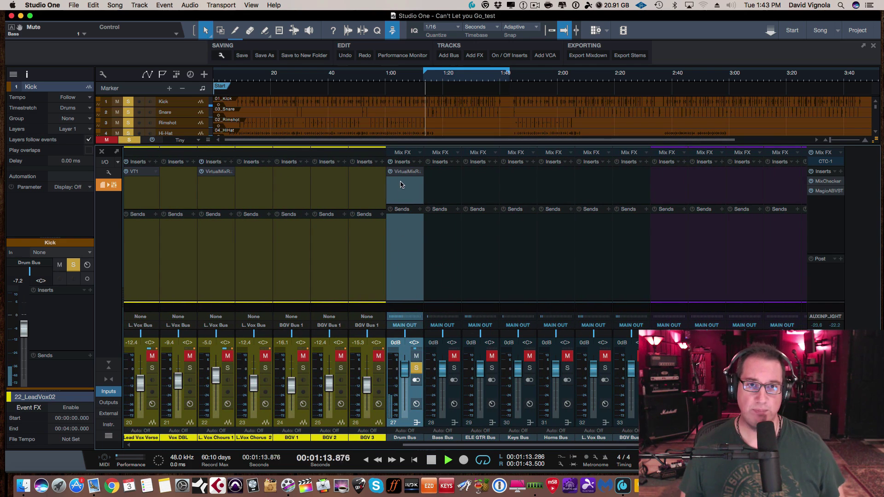
Reopen the Drum Bus's Virtual Mix Rack and turn off FG-Stress's audio high-pass filter and distortion
{"action": "double_click", "coordinate": [401, 172]}
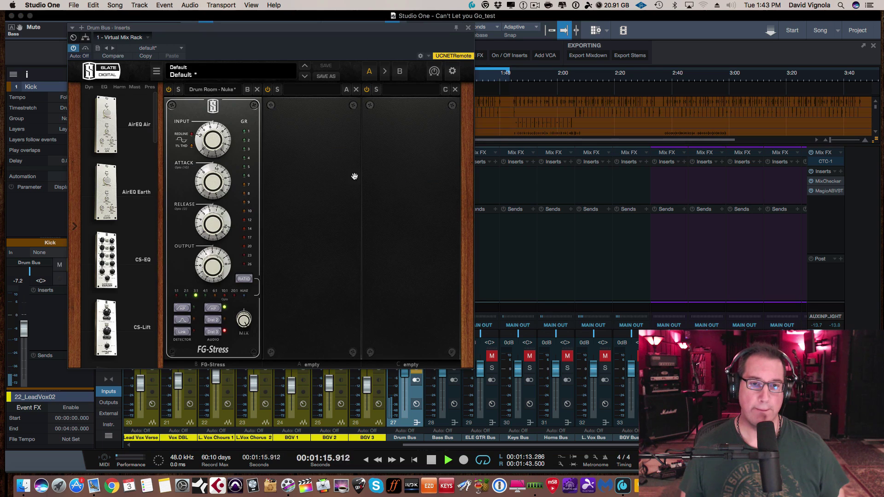
{"action": "left_click_drag", "start_coordinate": [246, 33], "coordinate": [243, 53]}
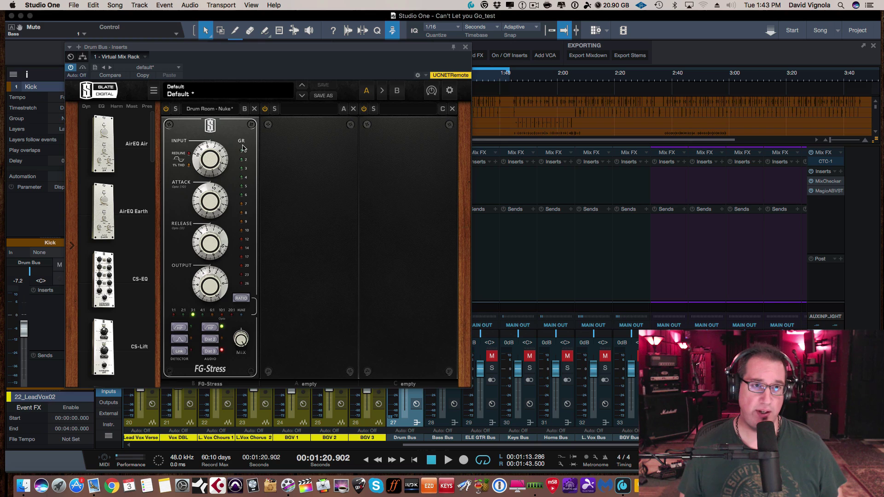
{"action": "left_click", "coordinate": [210, 328]}
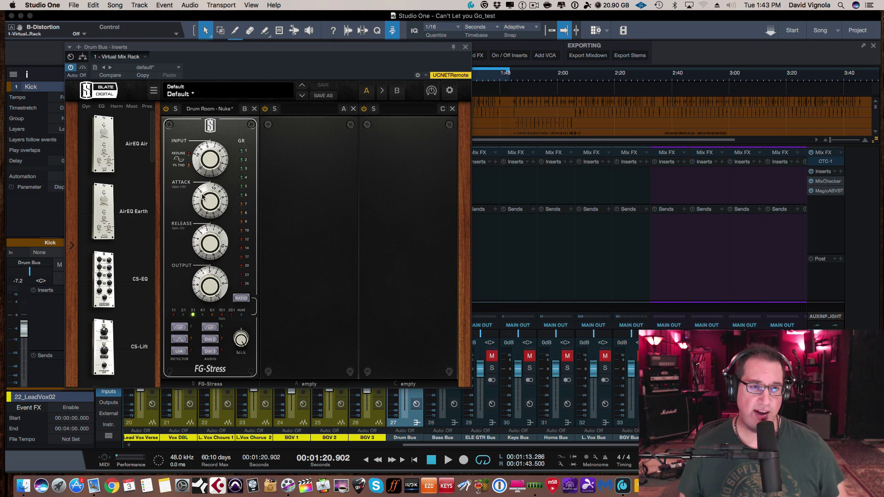
Play the soloed drums, set FG-Stress's input to 8.50 and audition its attack down to the fastest setting, 0.00
{"action": "mouse_move", "coordinate": [199, 199]}
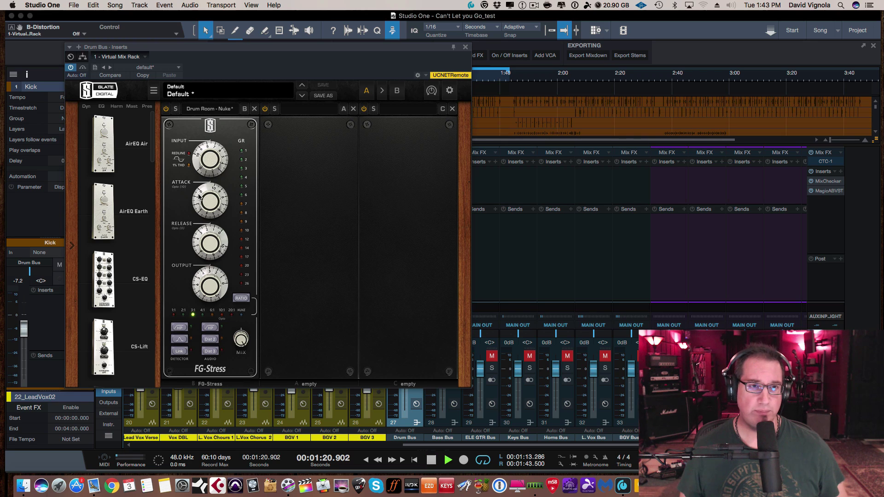
{"action": "left_click_drag", "start_coordinate": [203, 156], "coordinate": [203, 152]}
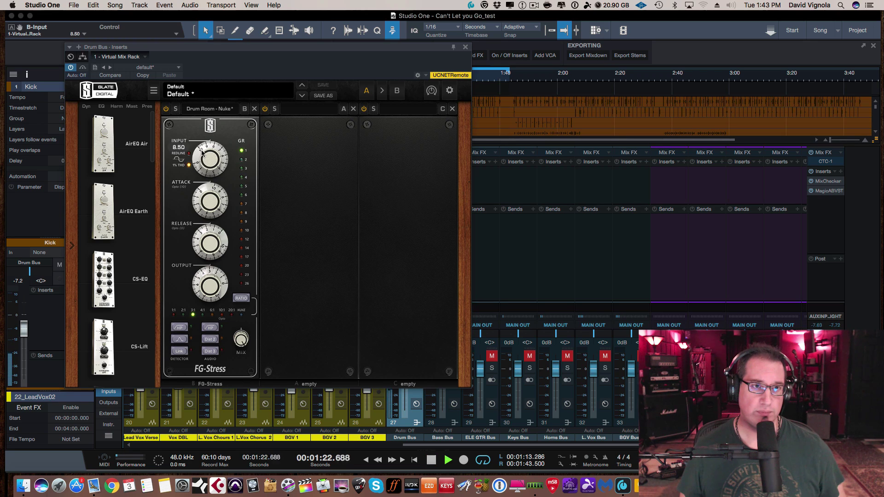
{"action": "left_click_drag", "start_coordinate": [201, 199], "coordinate": [201, 258]}
{"action": "key", "text": "space"}
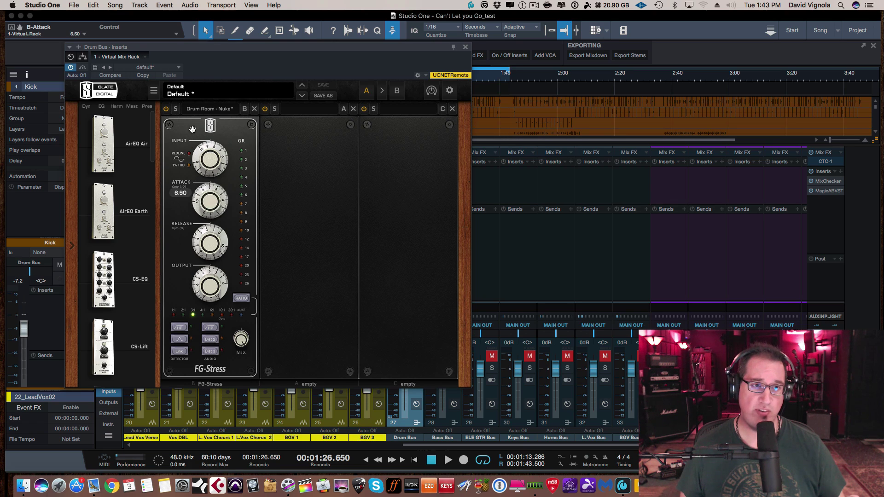
{"action": "left_click_drag", "start_coordinate": [193, 129], "coordinate": [188, 194]}
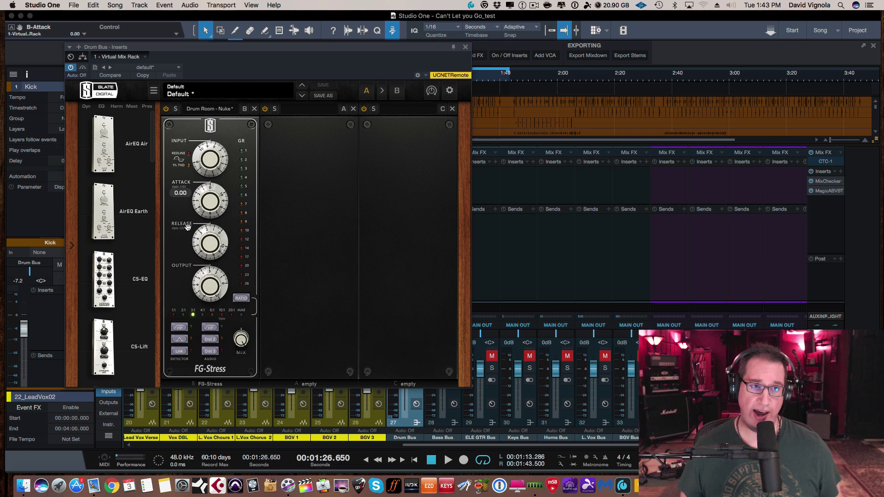
{"action": "key", "text": "space"}
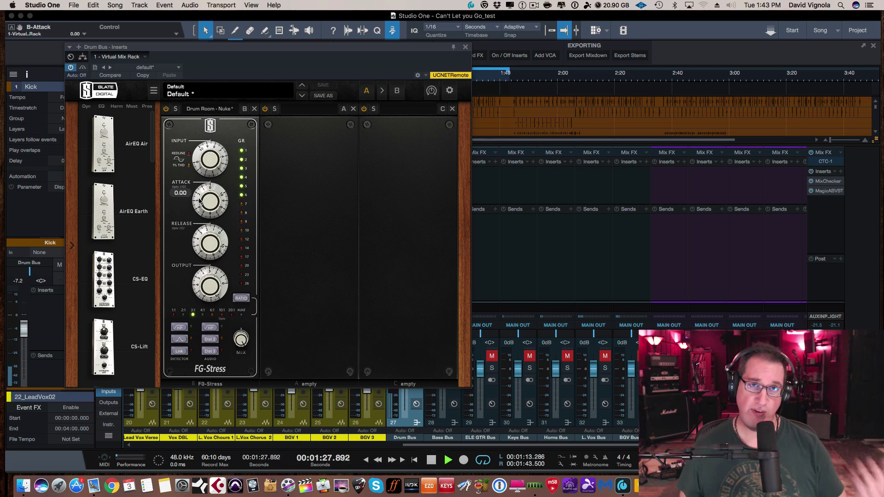
Raise FG-Stress's attack to 10.5 and set its input to 7.90 while the drums play
{"action": "mouse_move", "coordinate": [199, 201]}
{"action": "left_click_drag", "start_coordinate": [200, 201], "coordinate": [204, 163]}
{"action": "scroll", "coordinate": [199, 203], "scroll_direction": "up", "scroll_amount": 5}
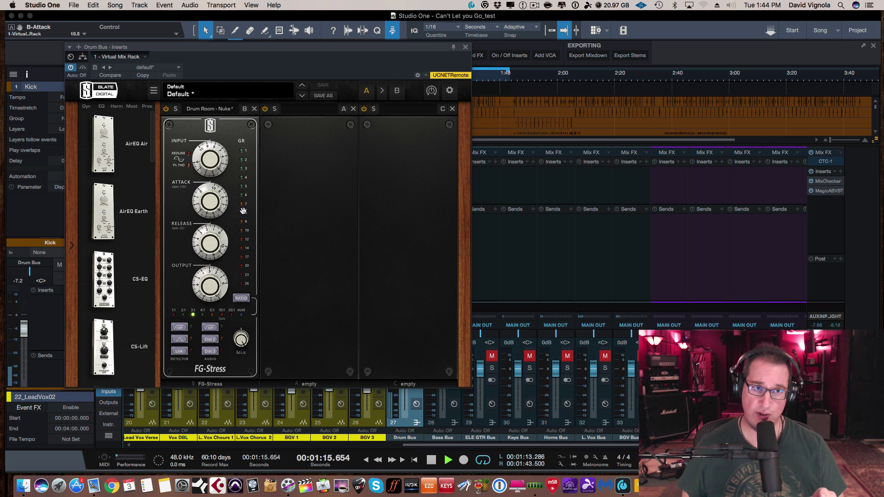
{"action": "left_click_drag", "start_coordinate": [202, 150], "coordinate": [199, 170]}
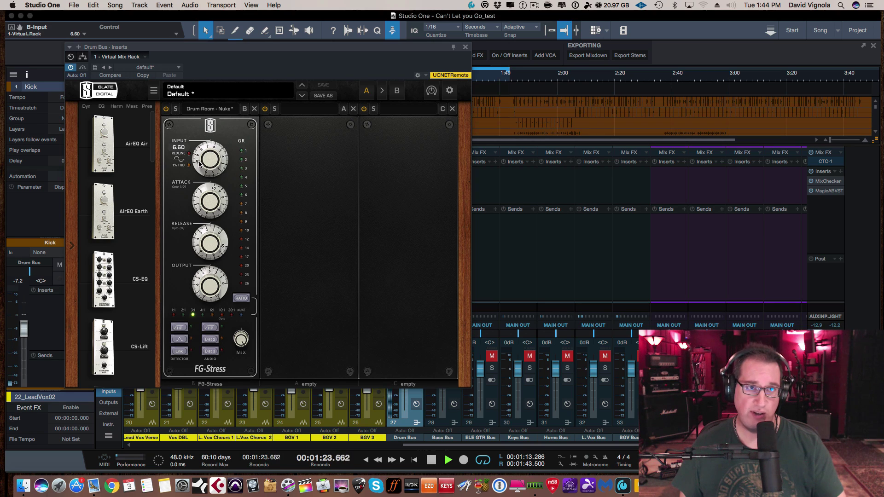
{"action": "left_click_drag", "start_coordinate": [199, 162], "coordinate": [200, 160]}
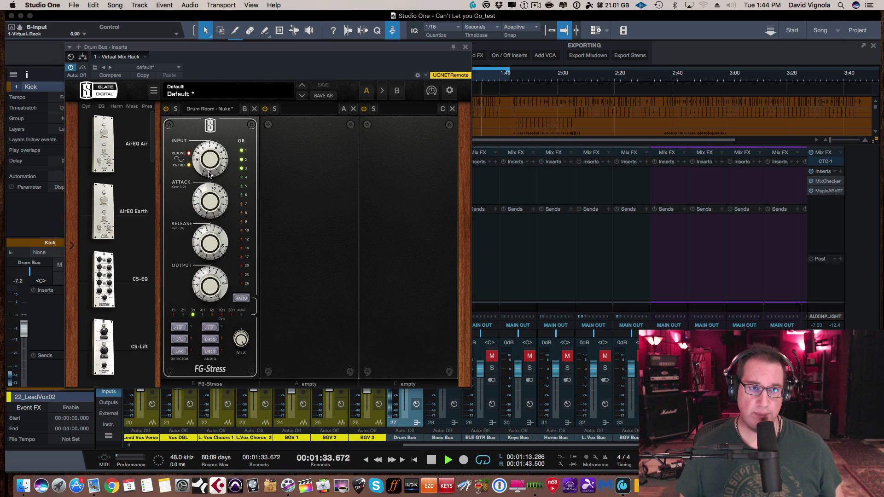
{"action": "left_click_drag", "start_coordinate": [202, 171], "coordinate": [203, 161]}
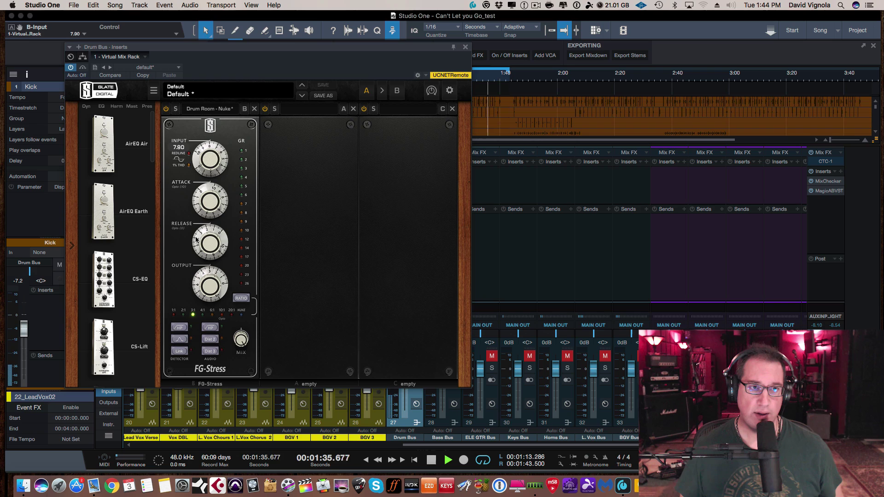
Audition FG-Stress's release from 0.00 up to 10.3 on the playing drums and settle it at 4.50
{"action": "mouse_move", "coordinate": [197, 256]}
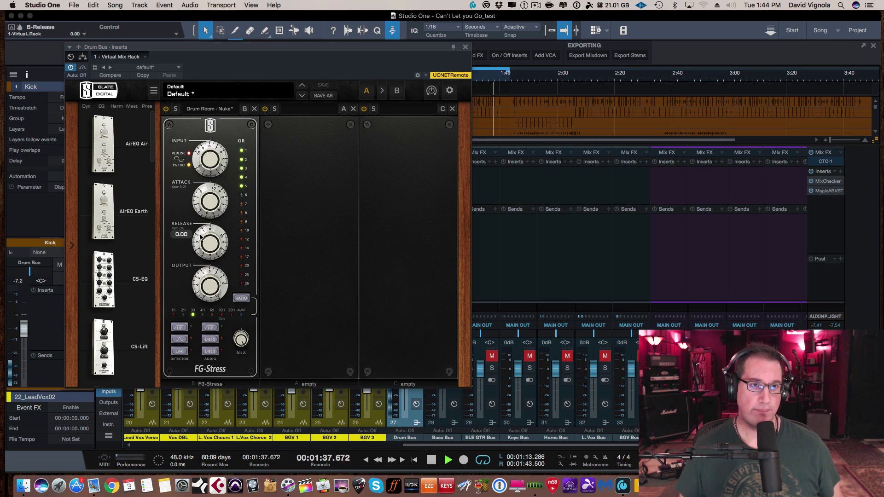
{"action": "left_click_drag", "start_coordinate": [199, 249], "coordinate": [209, 159]}
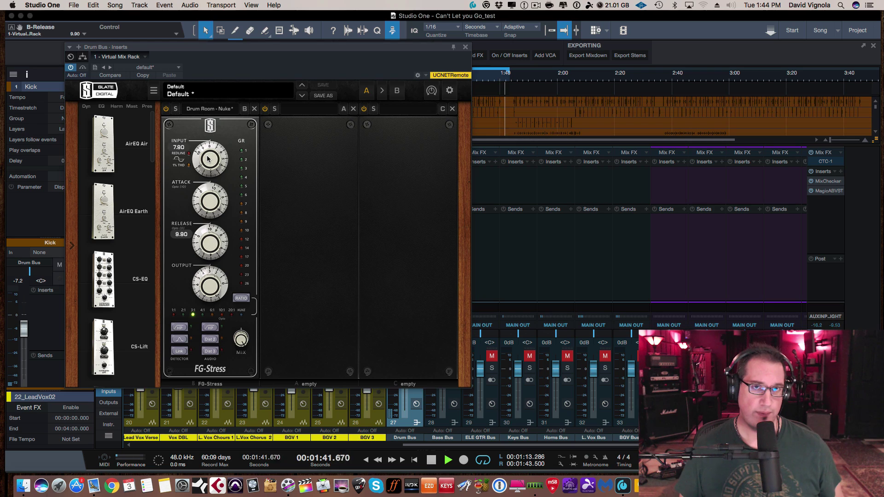
{"action": "left_click_drag", "start_coordinate": [198, 249], "coordinate": [199, 236]}
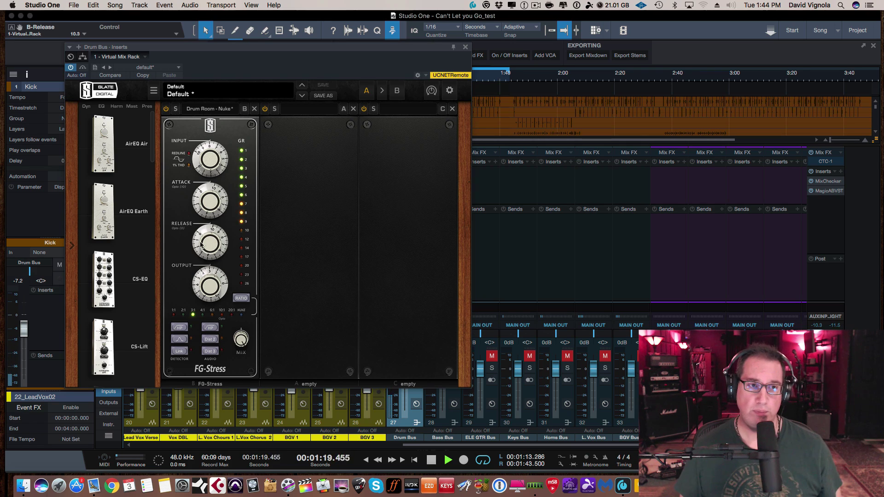
{"action": "mouse_move", "coordinate": [204, 236]}
{"action": "left_click_drag", "start_coordinate": [204, 236], "coordinate": [196, 283]}
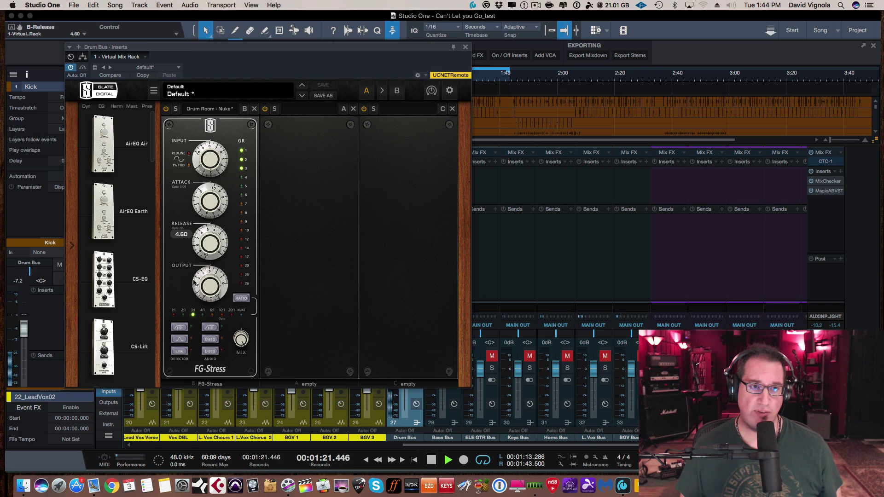
{"action": "left_click_drag", "start_coordinate": [198, 241], "coordinate": [199, 244]}
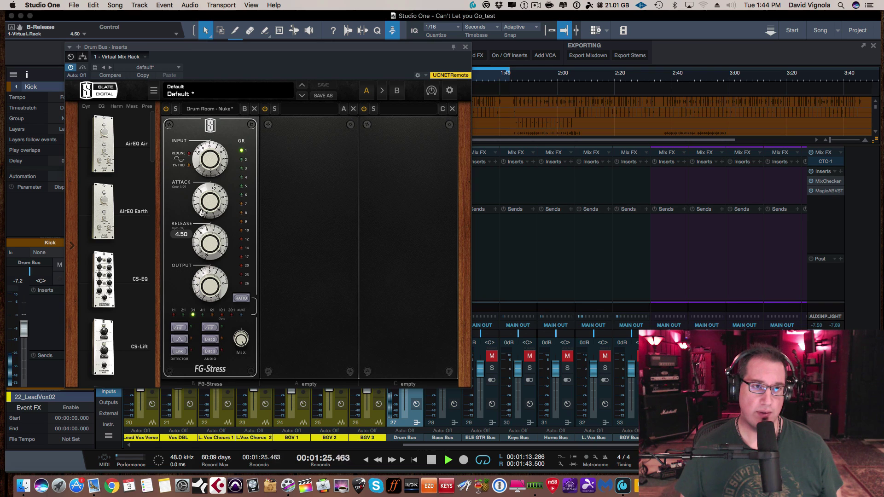
{"action": "mouse_move", "coordinate": [199, 165]}
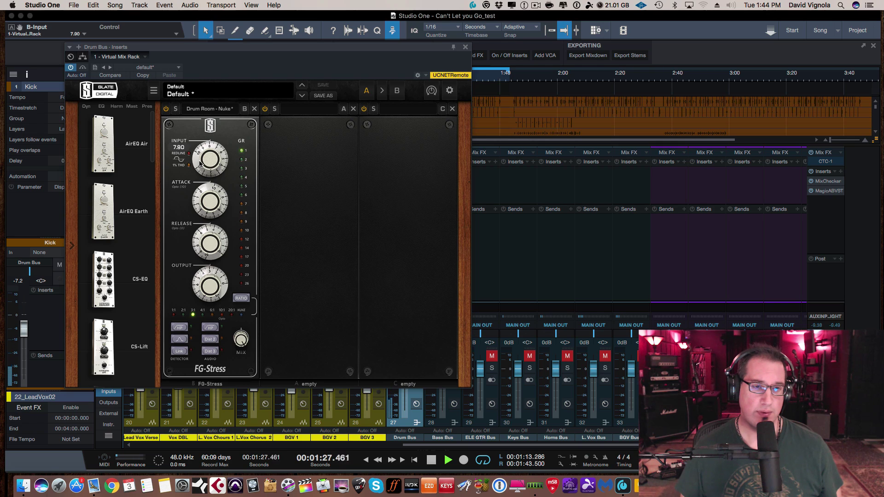
Set FG-Stress's output to 4.30 and nudge its attack down slightly
{"action": "left_click_drag", "start_coordinate": [199, 285], "coordinate": [201, 276]}
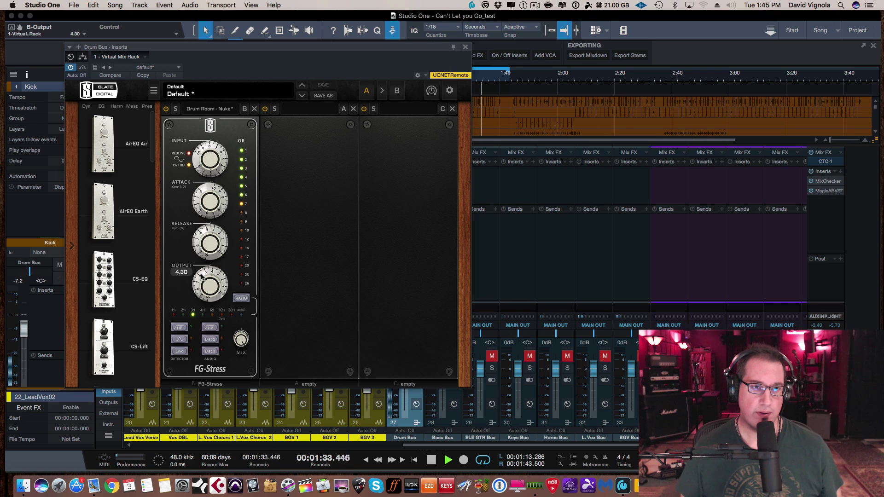
{"action": "mouse_move", "coordinate": [203, 195]}
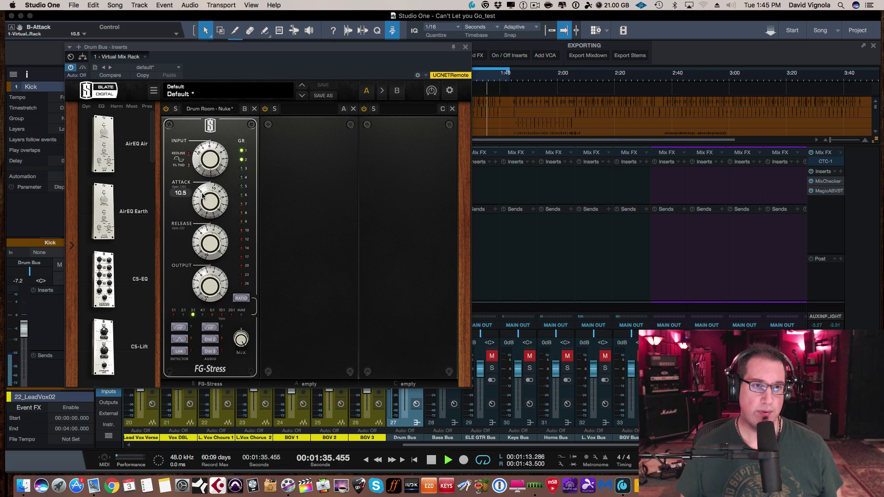
{"action": "left_click_drag", "start_coordinate": [203, 196], "coordinate": [203, 199]}
Lower FG-Stress's input to 7.00, restart drum playback and reduce the input further to 6.40
{"action": "mouse_move", "coordinate": [201, 165]}
{"action": "left_click_drag", "start_coordinate": [201, 165], "coordinate": [201, 172]}
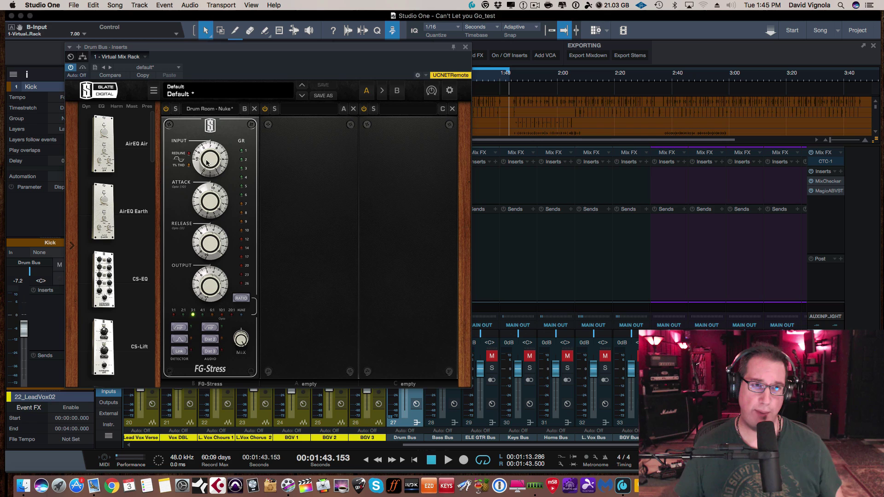
{"action": "mouse_move", "coordinate": [201, 148]}
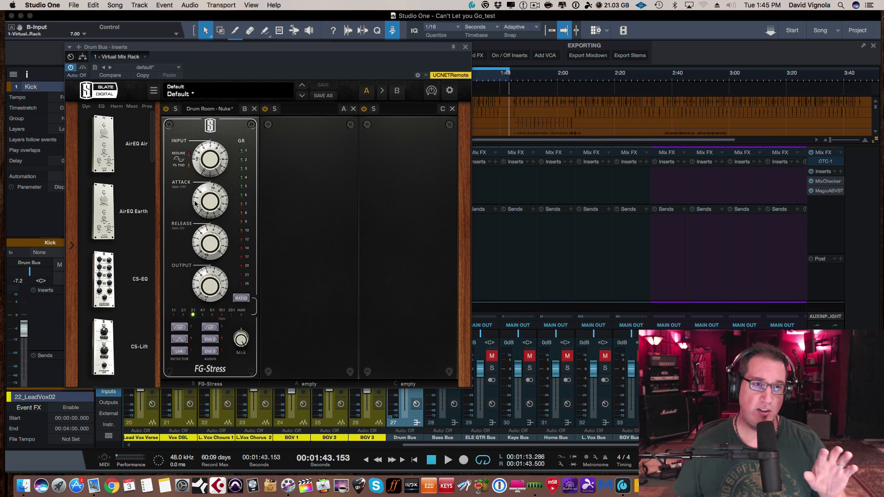
{"action": "mouse_move", "coordinate": [195, 197]}
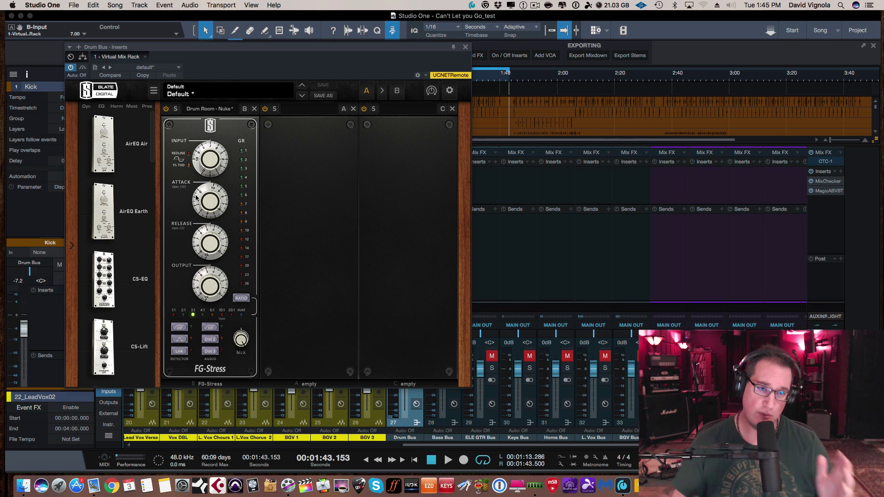
{"action": "key", "text": "space"}
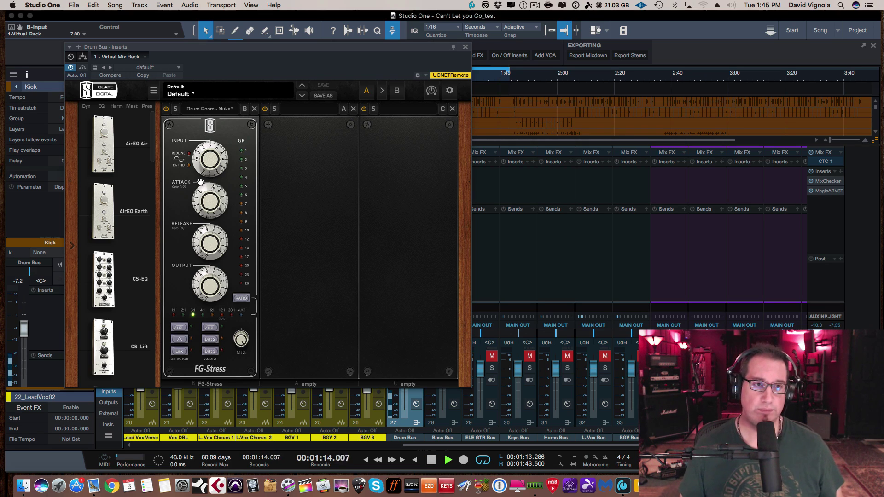
{"action": "left_click_drag", "start_coordinate": [194, 165], "coordinate": [197, 173]}
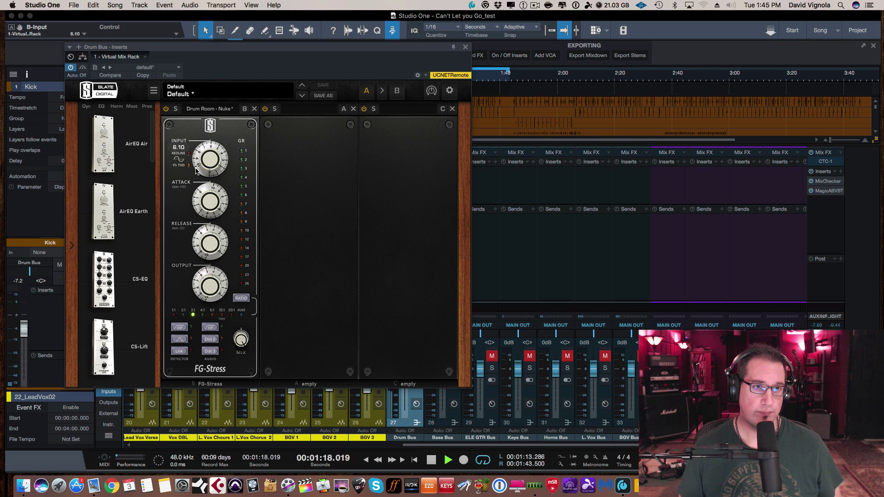
{"action": "left_click_drag", "start_coordinate": [195, 170], "coordinate": [196, 167]}
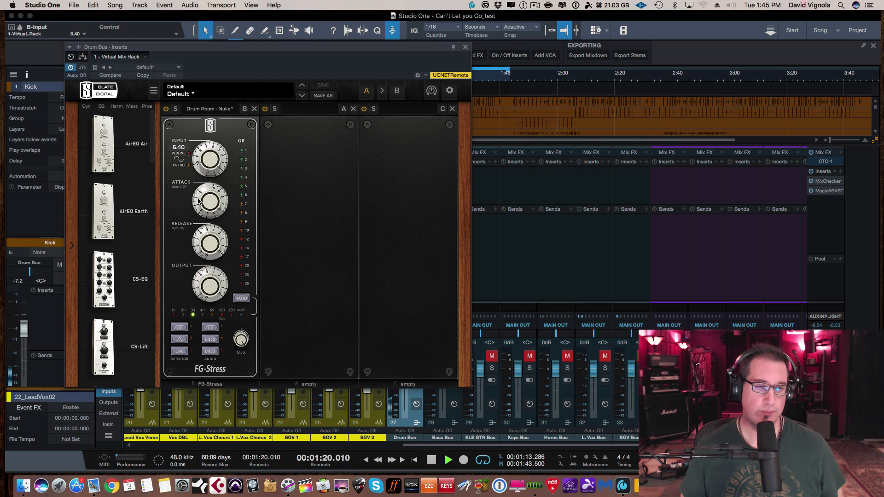
{"action": "mouse_move", "coordinate": [198, 198]}
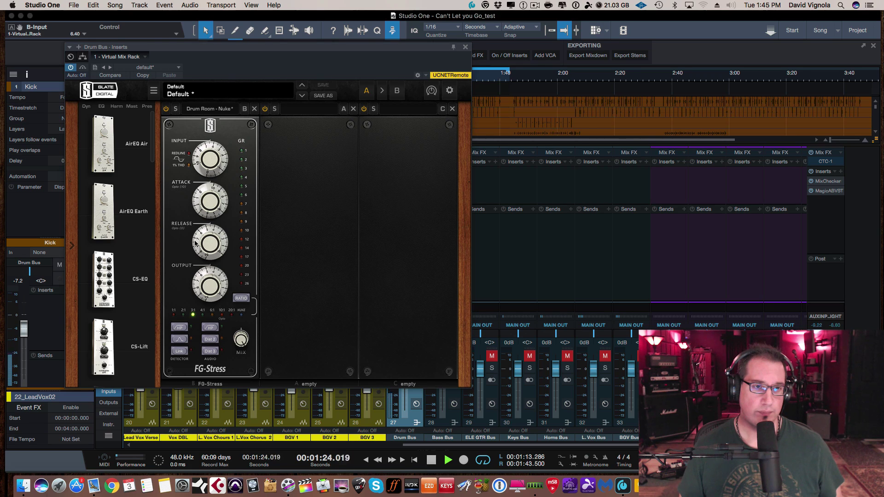
Compare the drums with and without the Virtual Mix Rack bypassed, trying FG-Stress's output at 5.60 and about 4.90, and stop playback
{"action": "left_click_drag", "start_coordinate": [198, 292], "coordinate": [201, 284]}
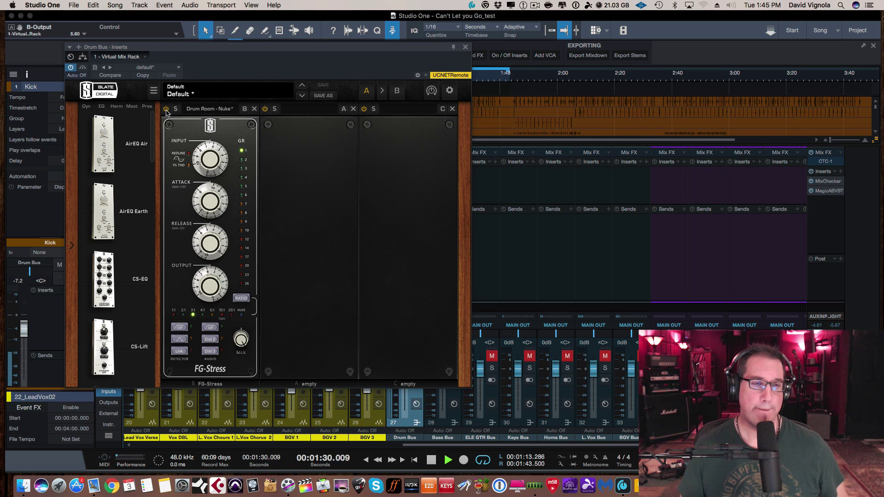
{"action": "left_click", "coordinate": [83, 69]}
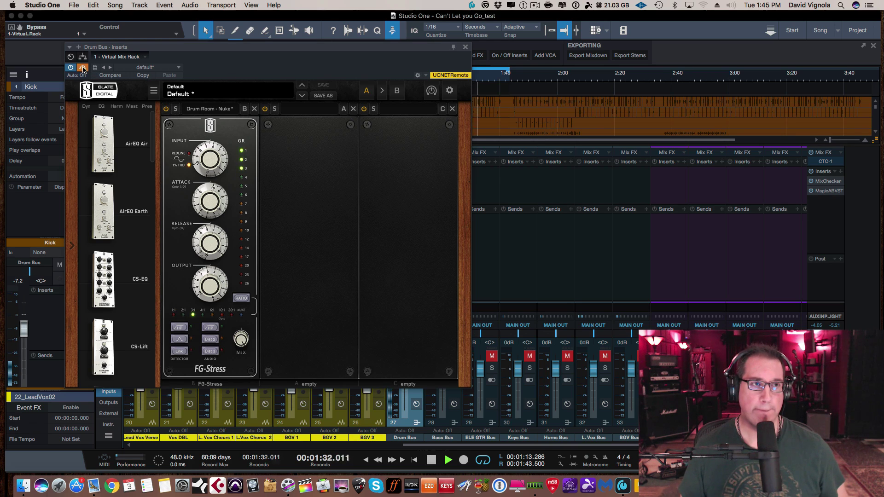
{"action": "left_click", "coordinate": [84, 69]}
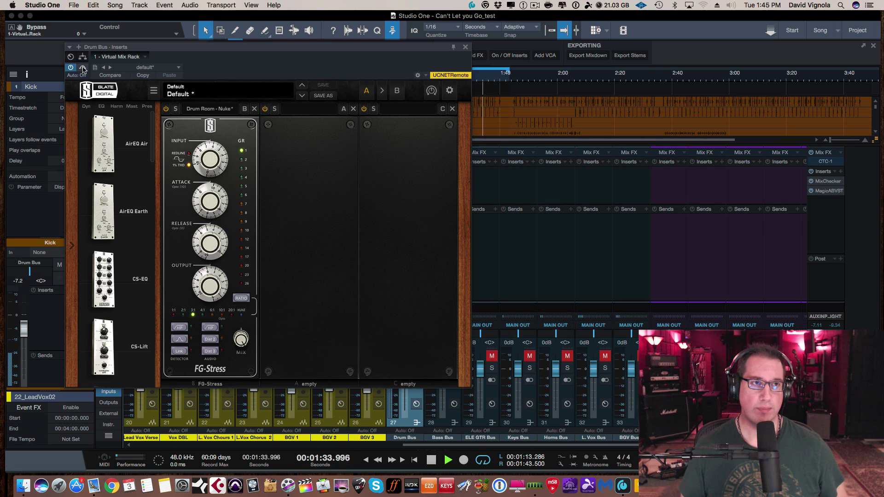
{"action": "mouse_move", "coordinate": [199, 285]}
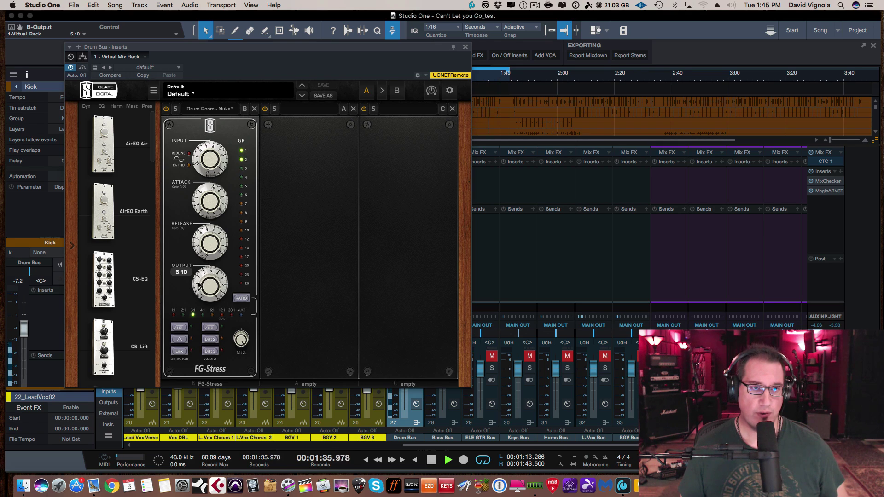
{"action": "scroll", "coordinate": [199, 284], "scroll_direction": "down", "scroll_amount": 2}
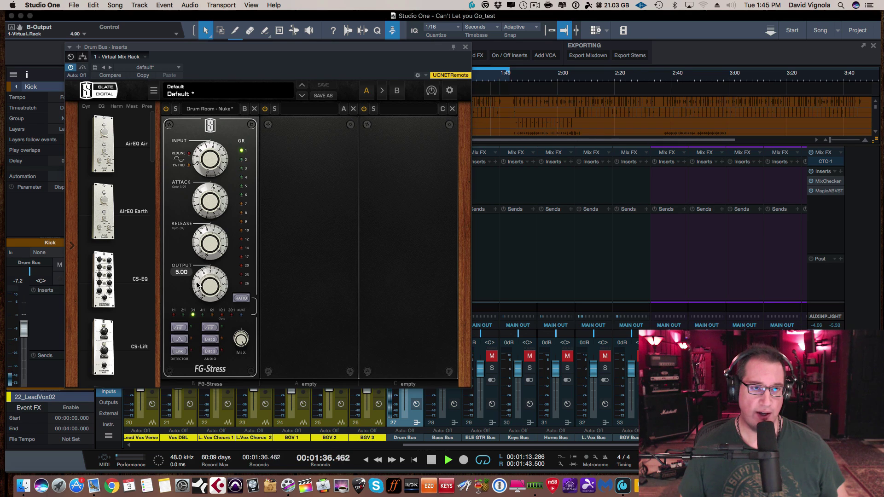
{"action": "left_click", "coordinate": [84, 69]}
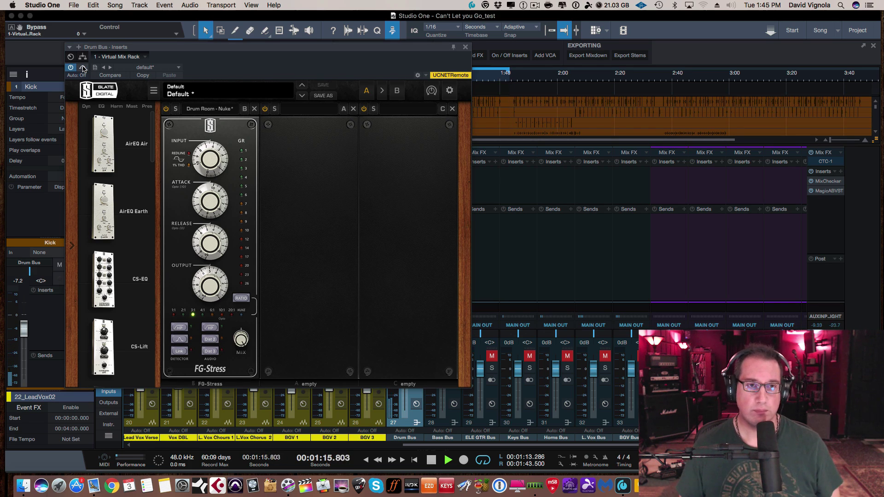
{"action": "left_click", "coordinate": [84, 69]}
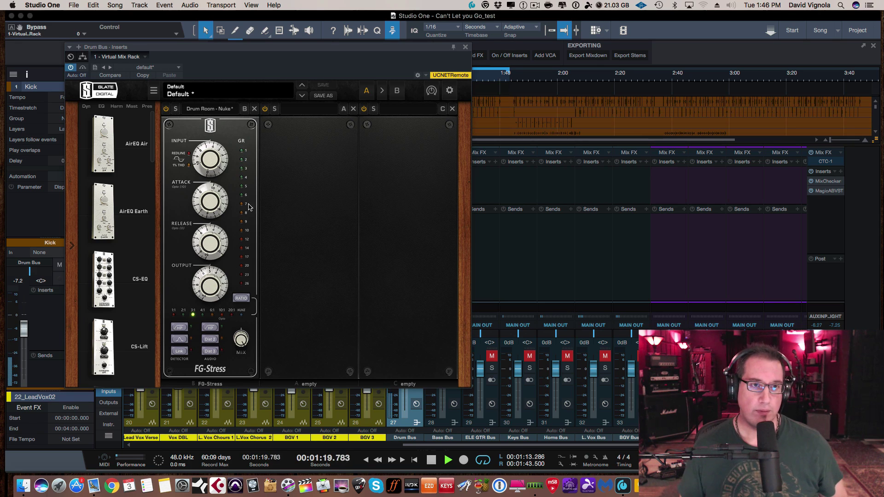
{"action": "key", "text": "space"}
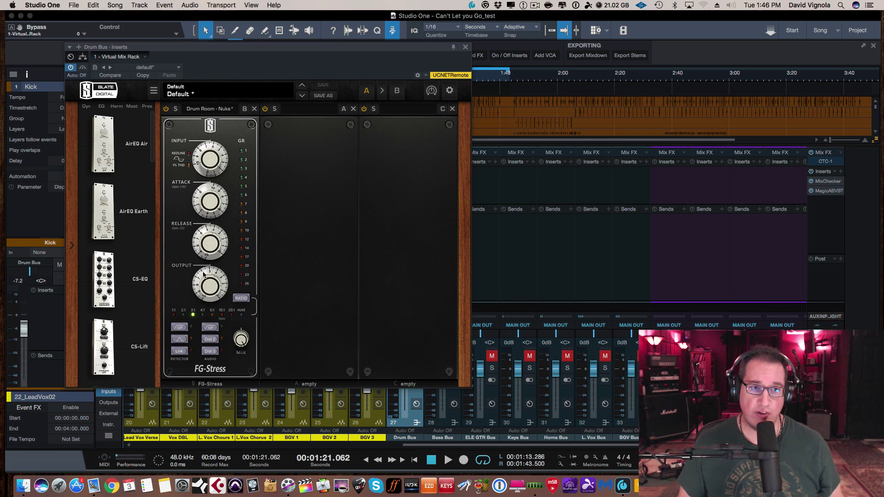
Set FG-Stress's output to 5.40, resume drum playback and change the compression ratio to 4:1
{"action": "left_click_drag", "start_coordinate": [205, 275], "coordinate": [204, 269]}
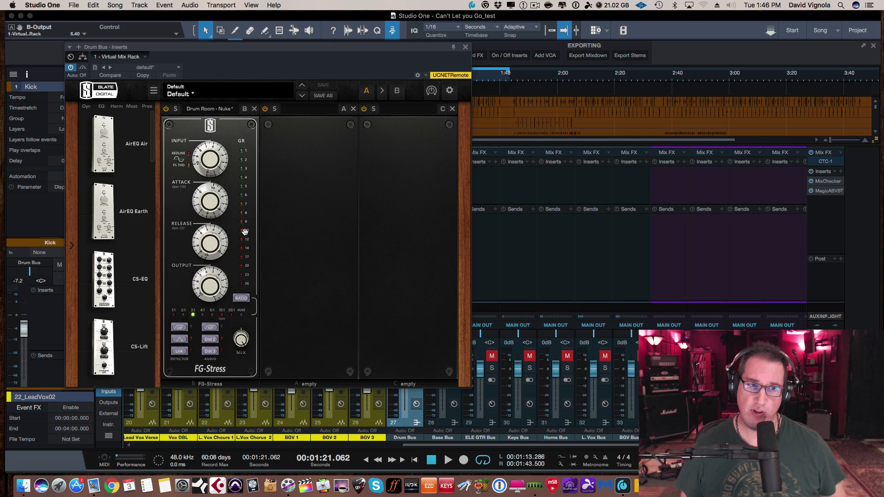
{"action": "key", "text": "space"}
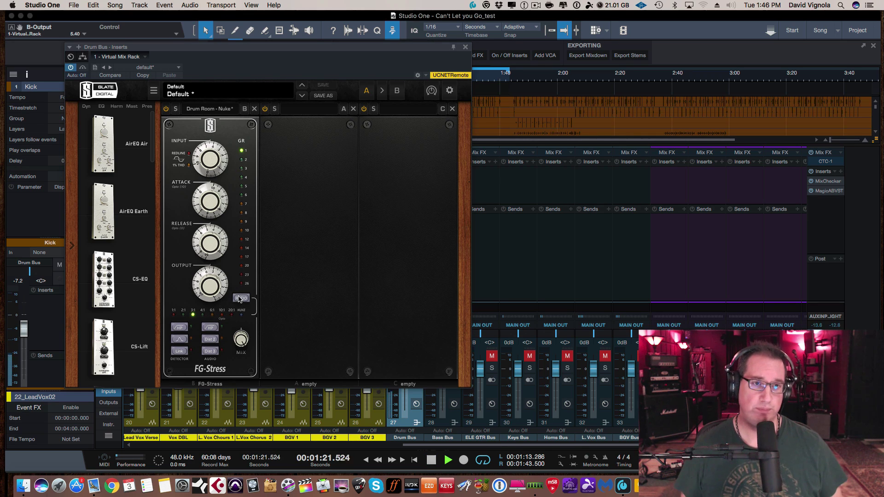
{"action": "left_click", "coordinate": [240, 299]}
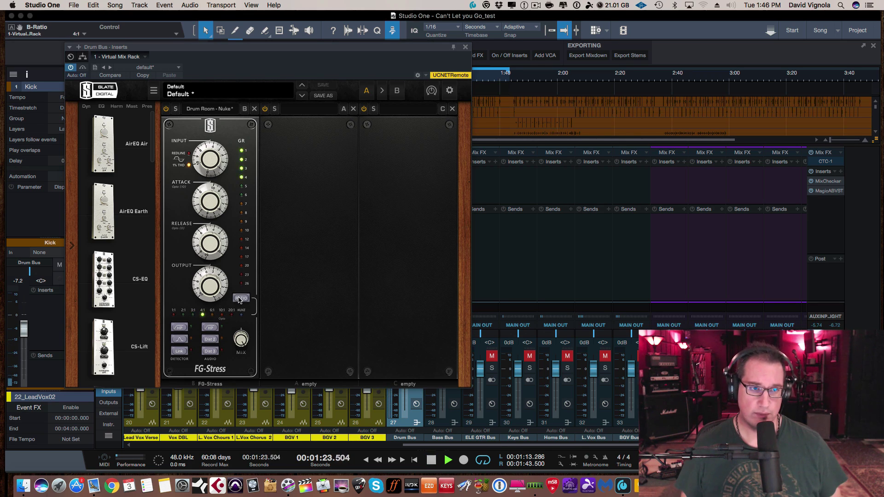
Audition FG-Stress's ratios on the playing drums: 6:1, 10:1, 20:1, Nuke, 1:1, 2:1 and 3:1, returning to 4:1
{"action": "left_click", "coordinate": [239, 299]}
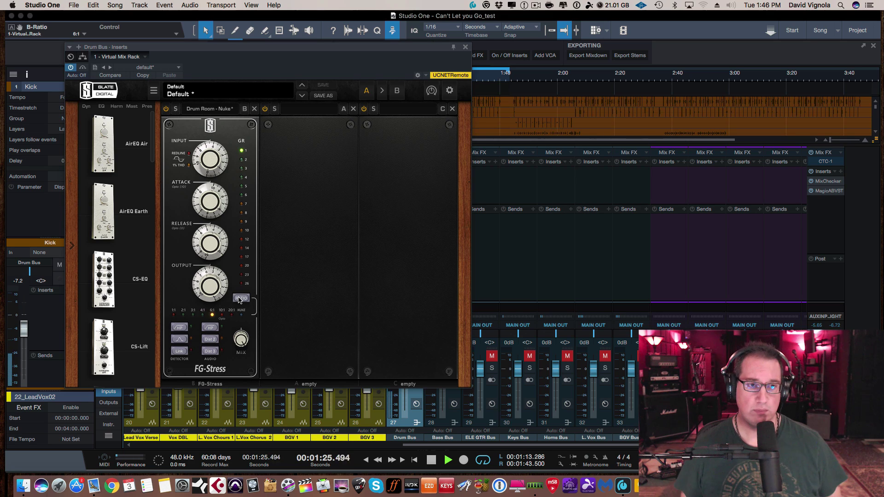
{"action": "left_click", "coordinate": [239, 299]}
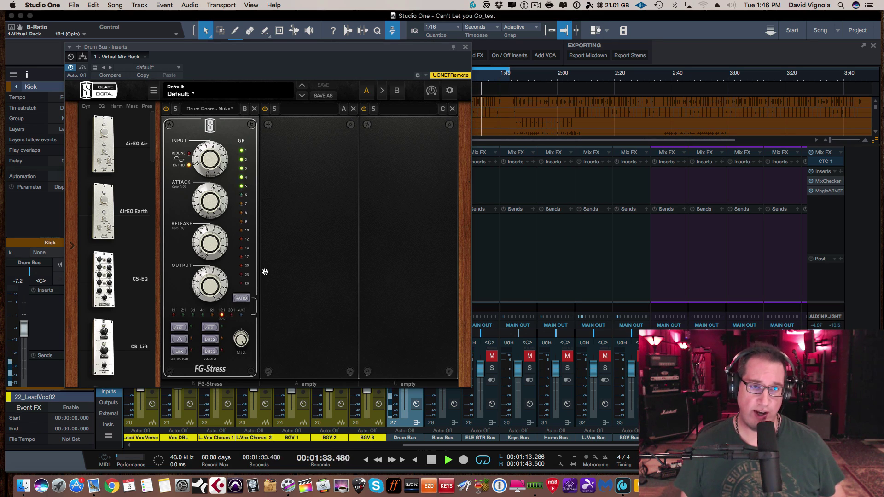
{"action": "left_click", "coordinate": [243, 300]}
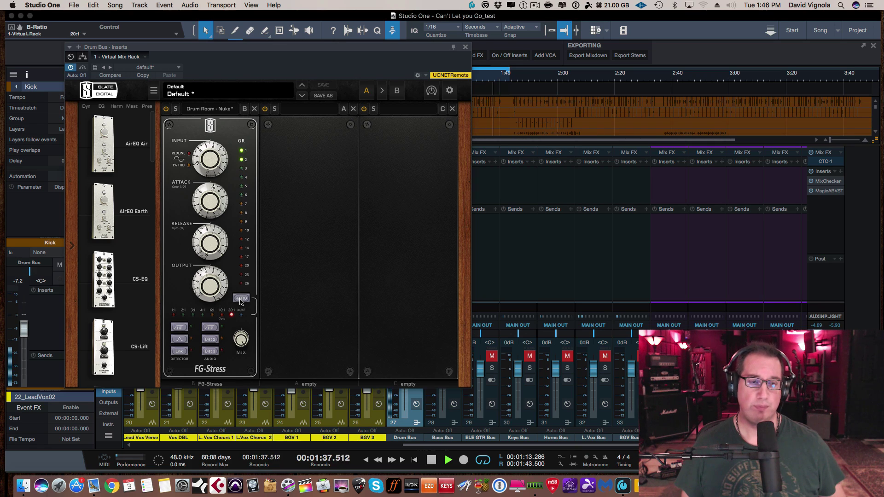
{"action": "left_click", "coordinate": [241, 299]}
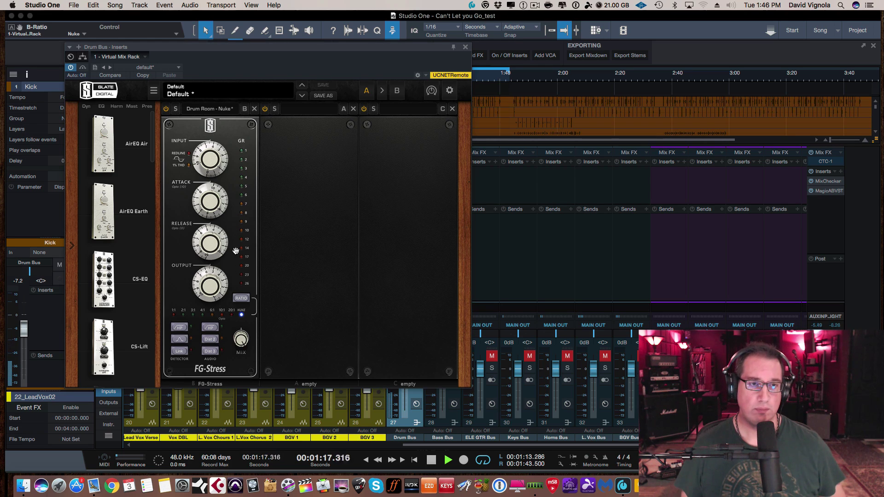
{"action": "left_click", "coordinate": [241, 298]}
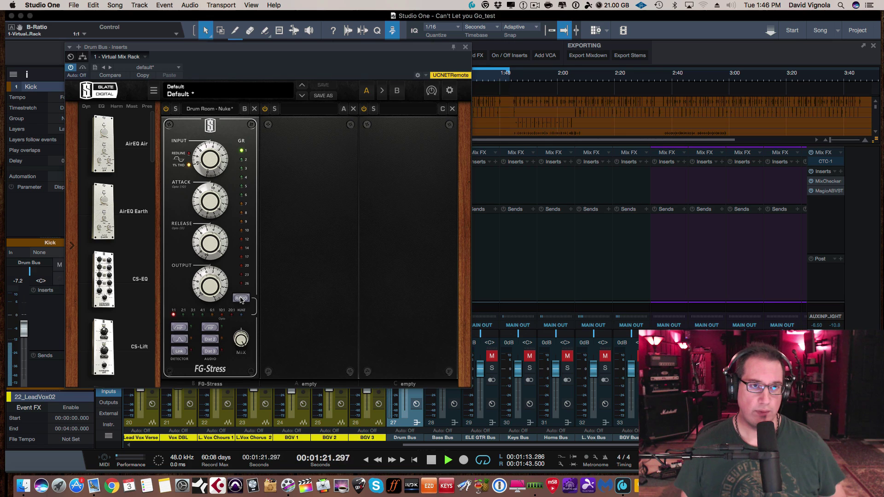
{"action": "left_click", "coordinate": [241, 299]}
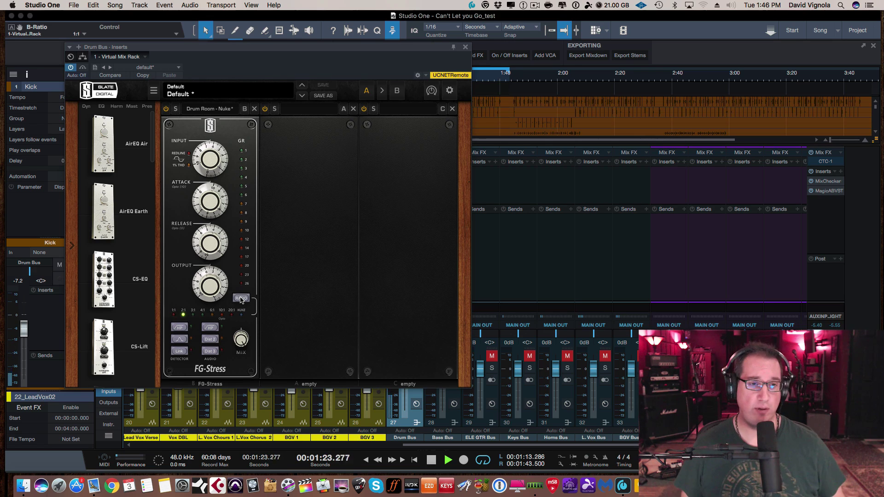
{"action": "left_click", "coordinate": [241, 299]}
{"action": "left_click", "coordinate": [241, 299]}
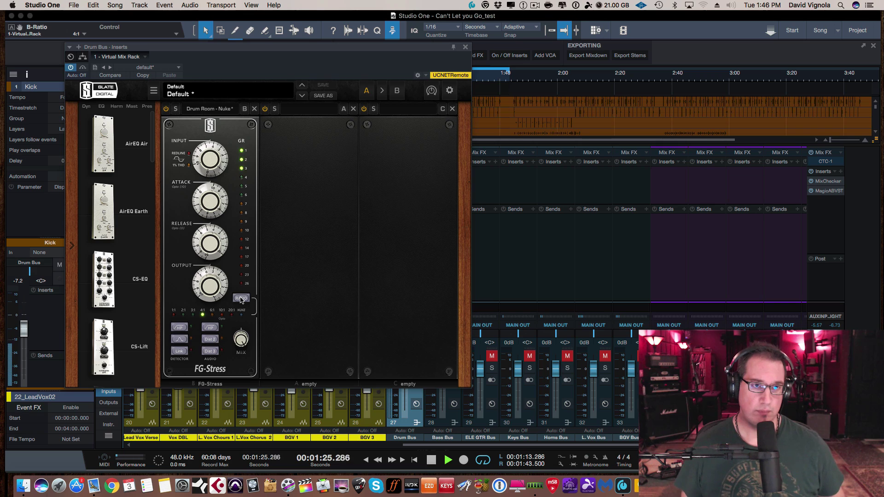
Audition FG-Stress's audio high-pass filter on the drums, pausing and resuming playback, and switch the filter off again
{"action": "left_click", "coordinate": [209, 332]}
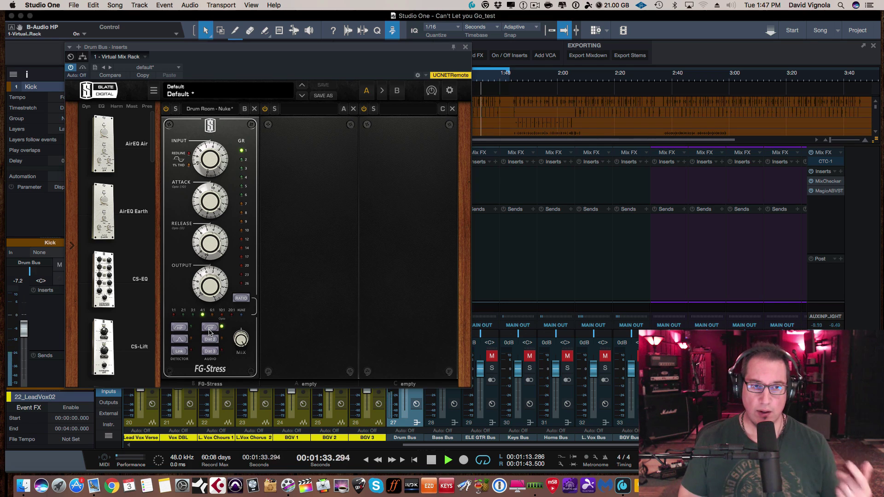
{"action": "key", "text": "space"}
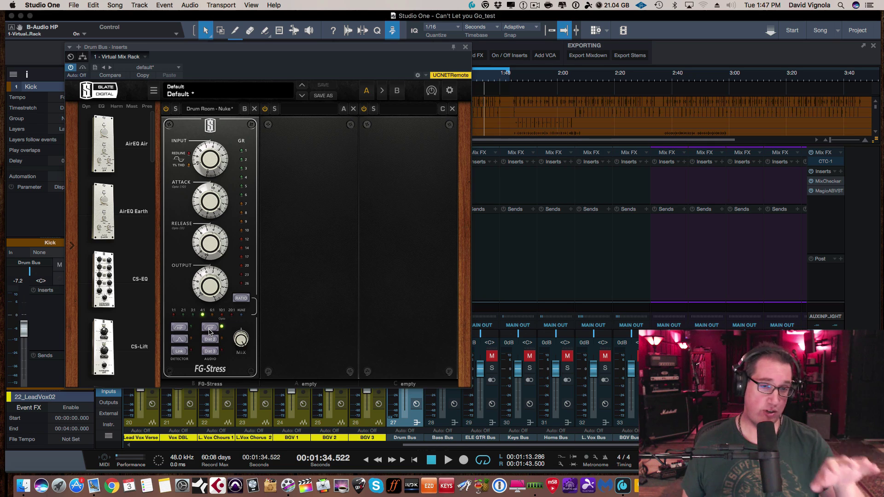
{"action": "key", "text": "space"}
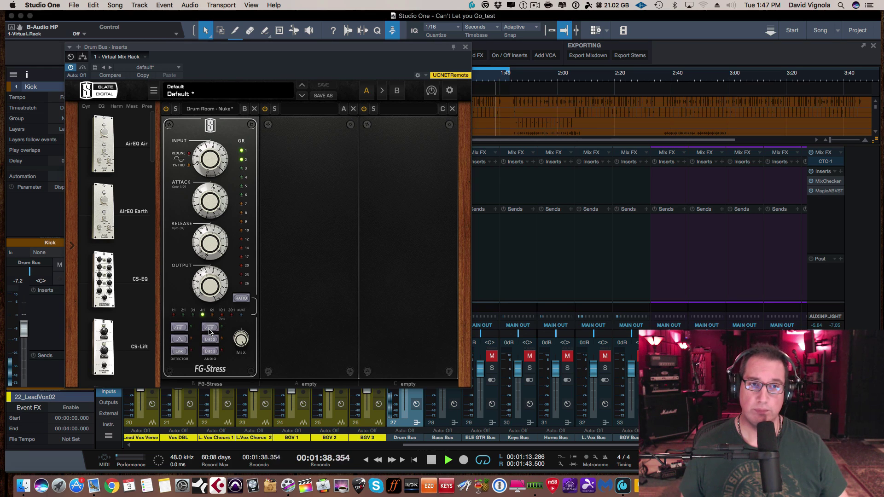
{"action": "left_click", "coordinate": [210, 328]}
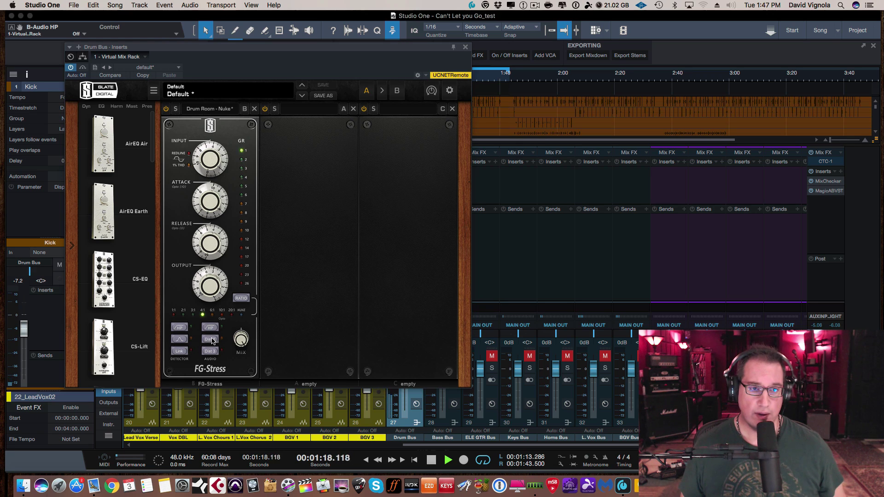
Engage Dist 2 with the output raised to 5.90, compare it with Dist 3, keep Dist 3 and stop playback
{"action": "left_click", "coordinate": [210, 339]}
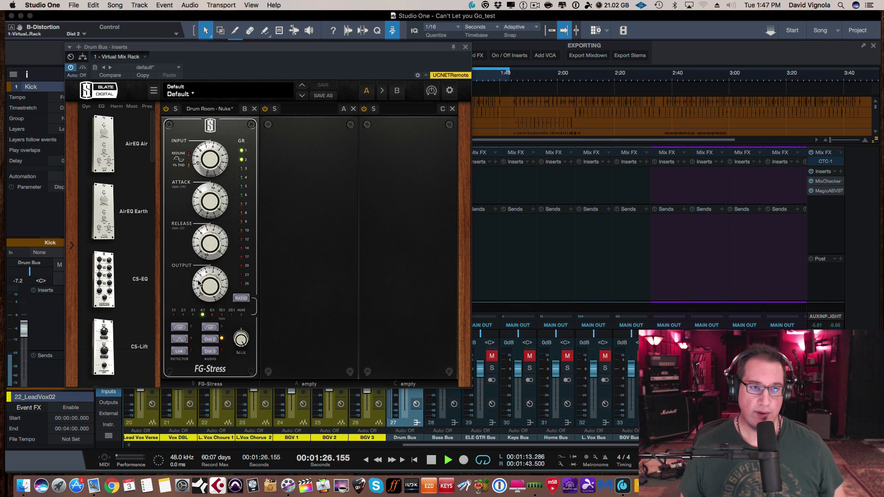
{"action": "left_click_drag", "start_coordinate": [199, 283], "coordinate": [199, 276]}
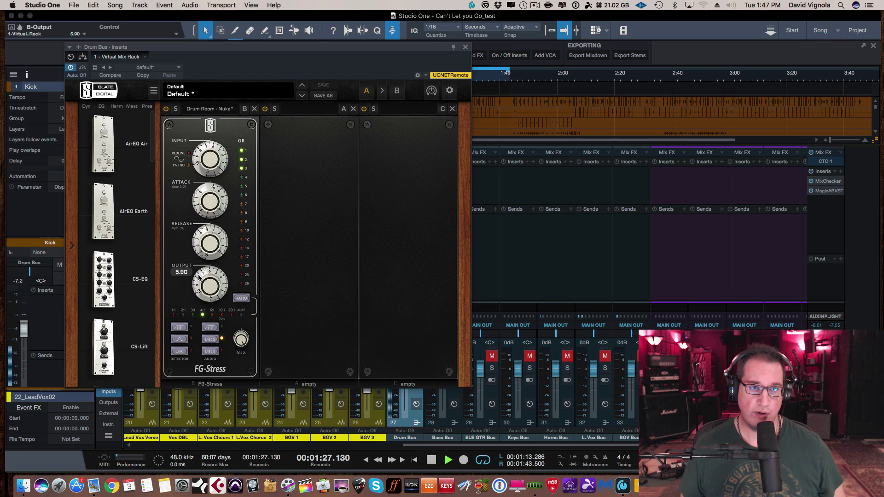
{"action": "left_click", "coordinate": [209, 351]}
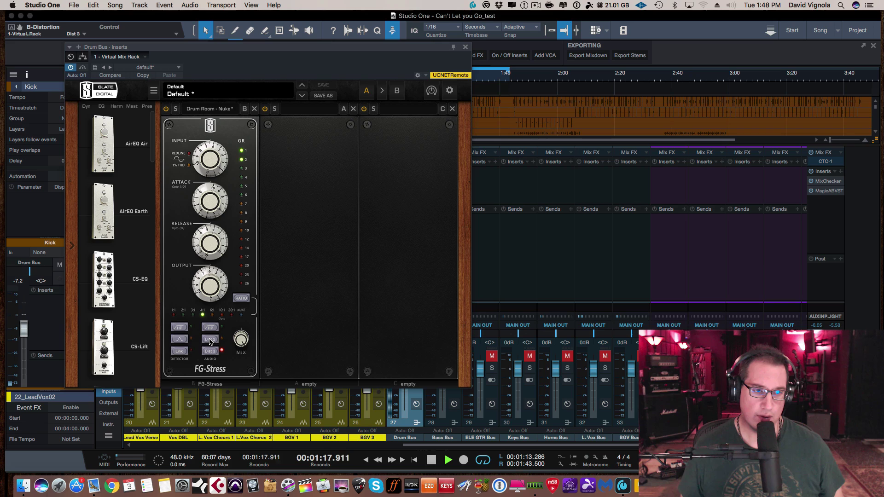
{"action": "left_click", "coordinate": [210, 339]}
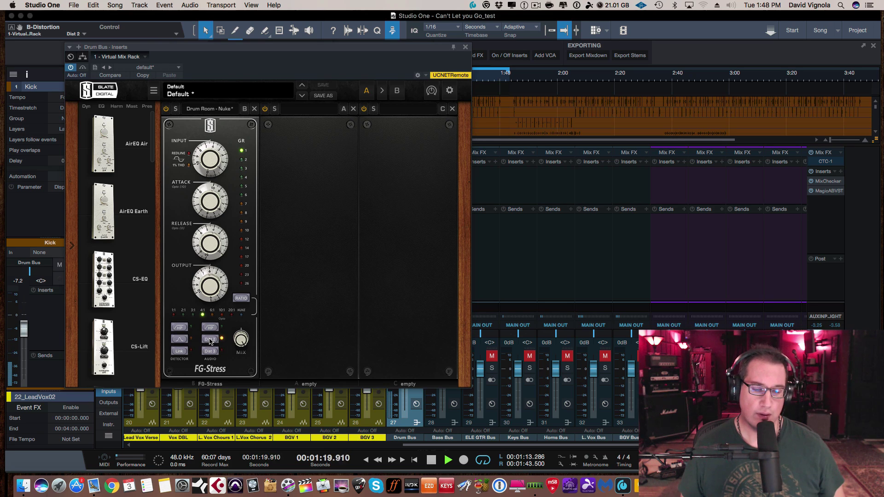
{"action": "left_click", "coordinate": [209, 351]}
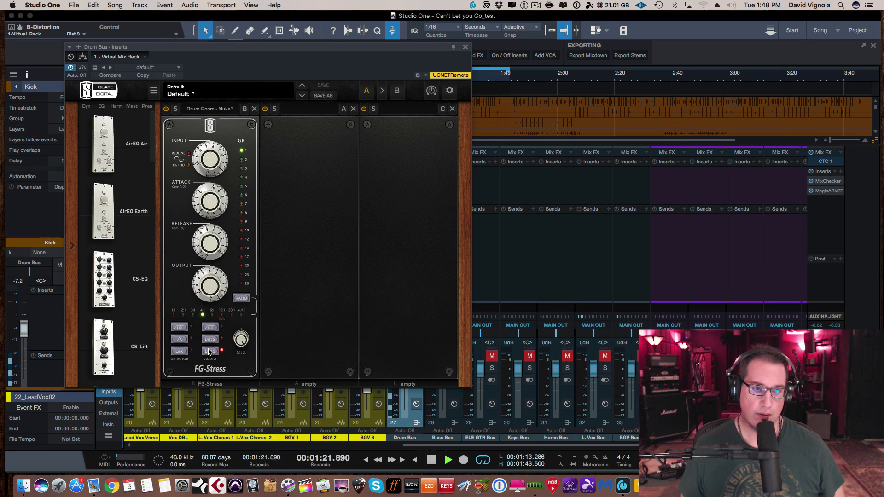
{"action": "key", "text": "space"}
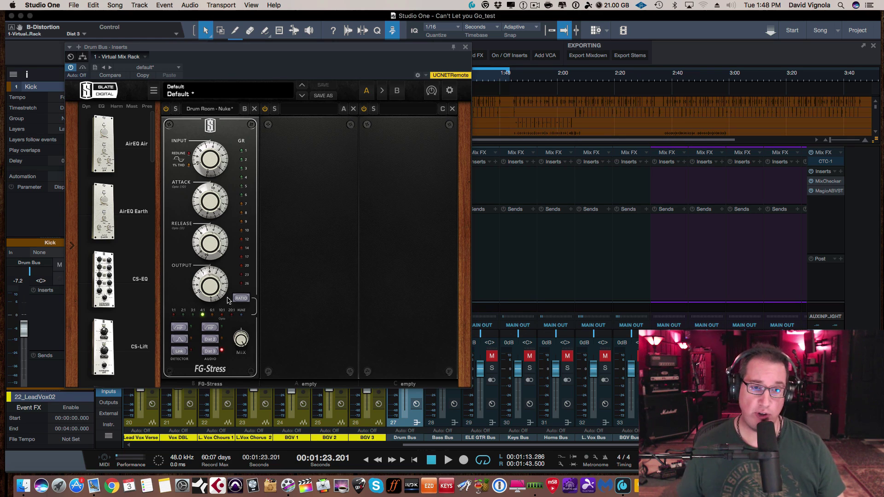
Resume drum playback with the mix at 100%, change the ratio to Nuke and raise FG-Stress's input to 7.00
{"action": "left_click_drag", "start_coordinate": [242, 339], "coordinate": [236, 287]}
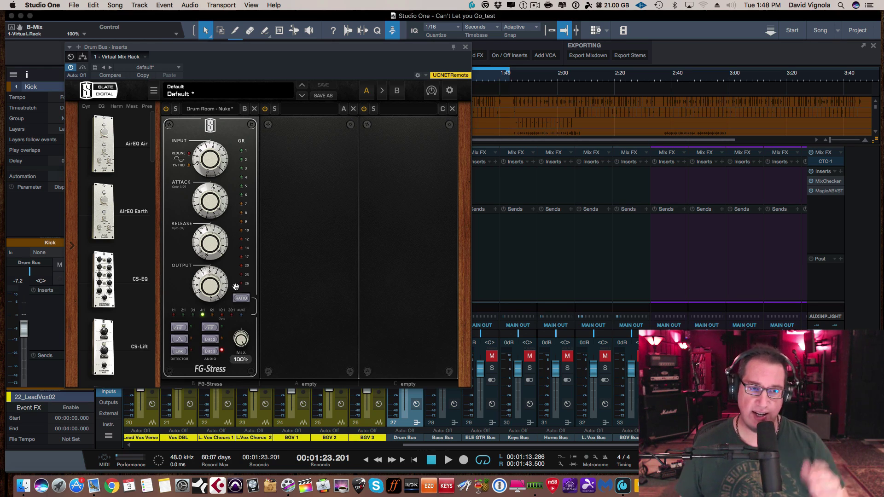
{"action": "key", "text": "space"}
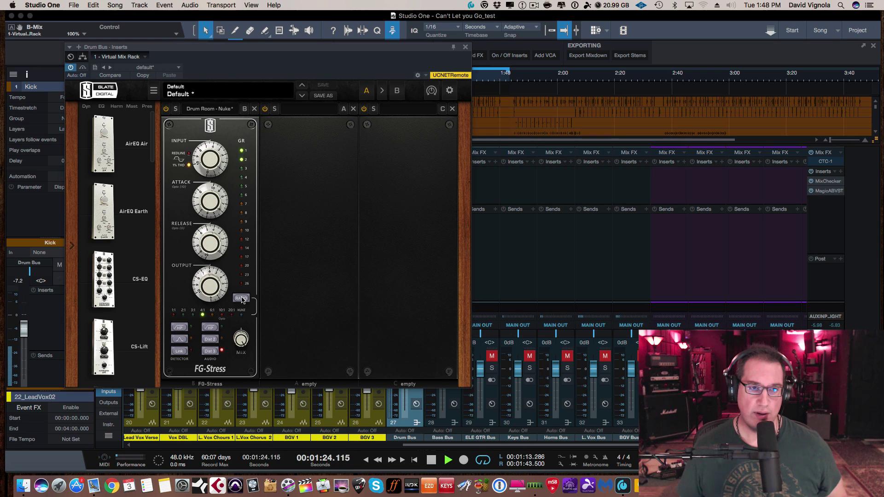
{"action": "left_click", "coordinate": [241, 314]}
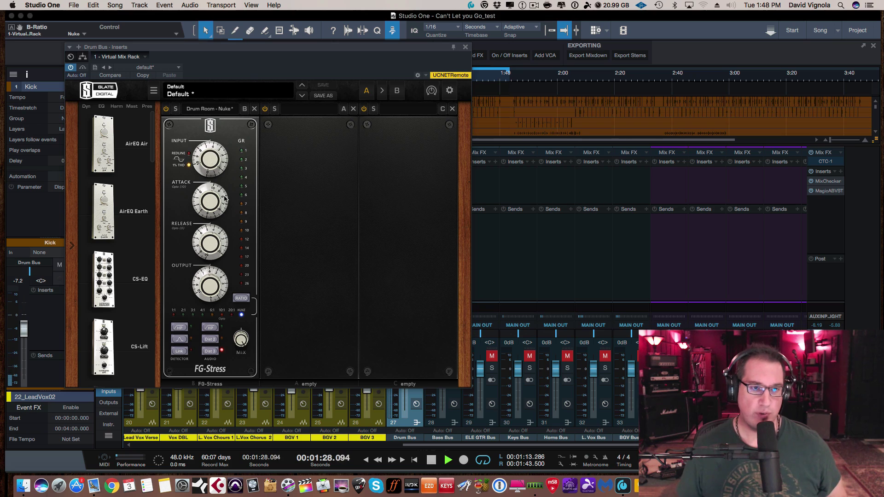
{"action": "left_click_drag", "start_coordinate": [201, 156], "coordinate": [200, 154]}
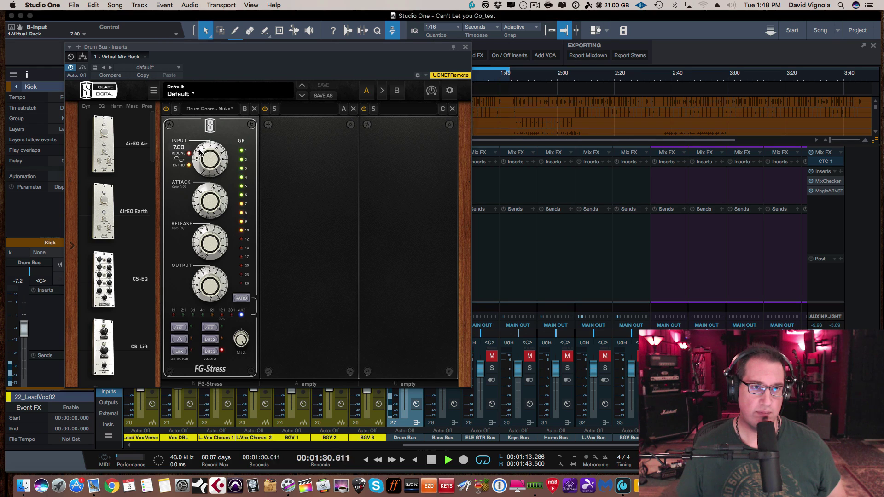
Blend the compressed drums with the dry signal, trying FG-Stress's mix at about 36% and 40% and raising it to about 55%
{"action": "left_click", "coordinate": [242, 340]}
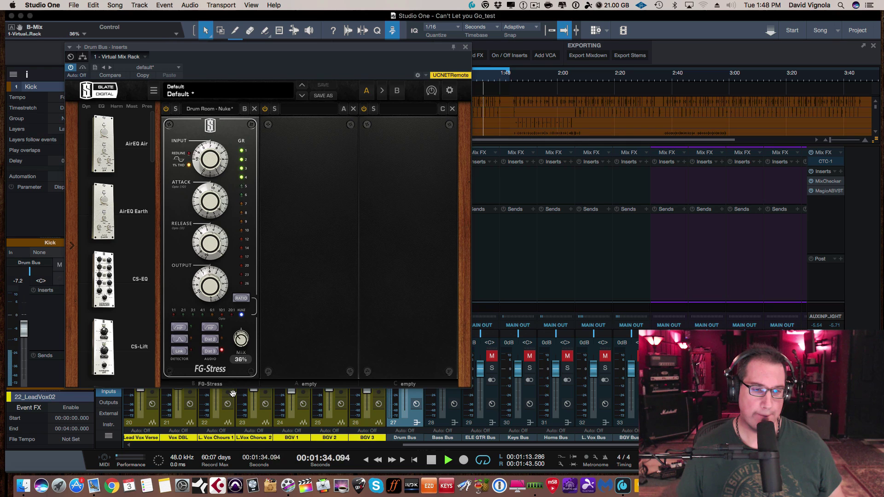
{"action": "left_click_drag", "start_coordinate": [238, 335], "coordinate": [240, 313]}
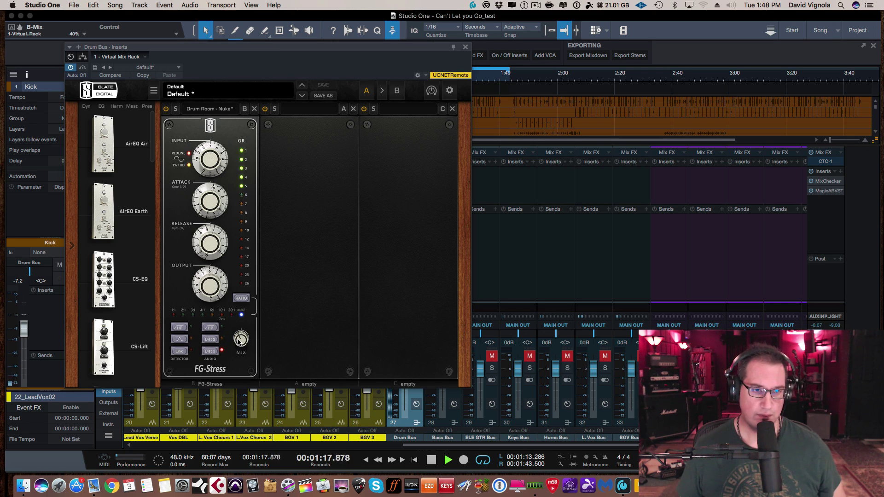
{"action": "left_click_drag", "start_coordinate": [240, 343], "coordinate": [239, 323]}
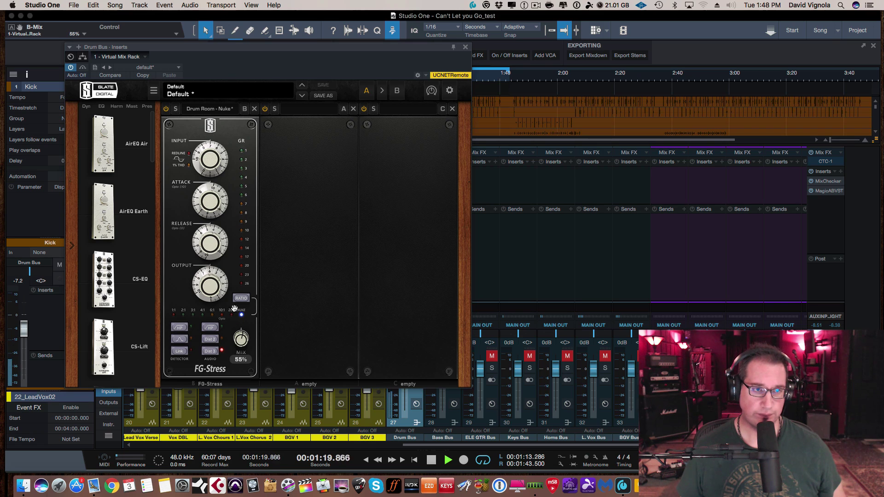
Compare the drums with and without the Virtual Mix Rack bypassed, lower FG-Stress's output to 5.20 and stop playback
{"action": "left_click", "coordinate": [83, 68]}
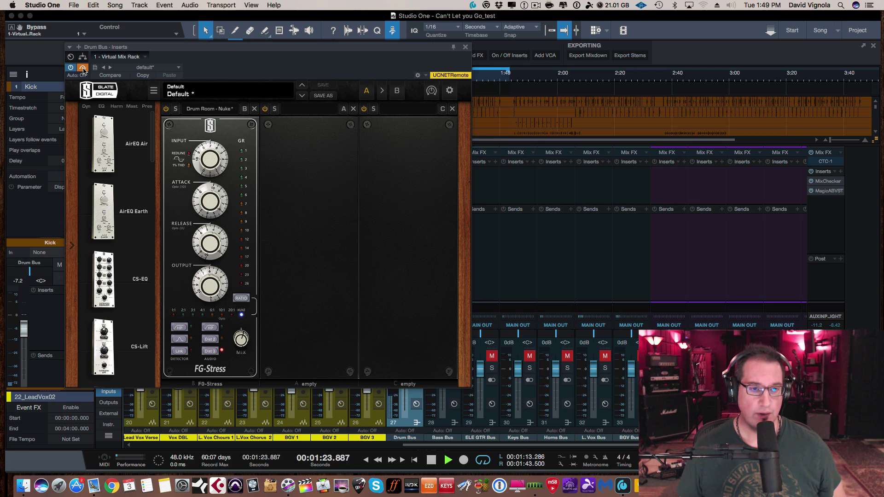
{"action": "left_click", "coordinate": [83, 69]}
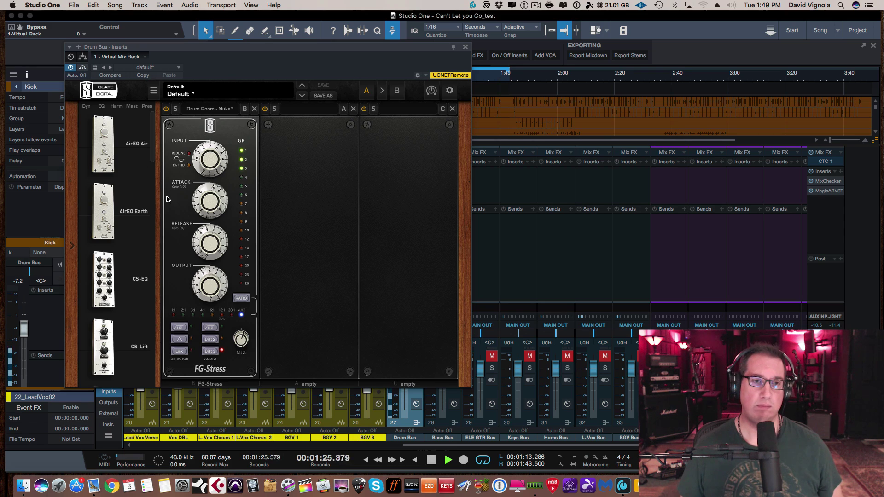
{"action": "left_click", "coordinate": [201, 277]}
{"action": "left_click_drag", "start_coordinate": [201, 277], "coordinate": [199, 281]}
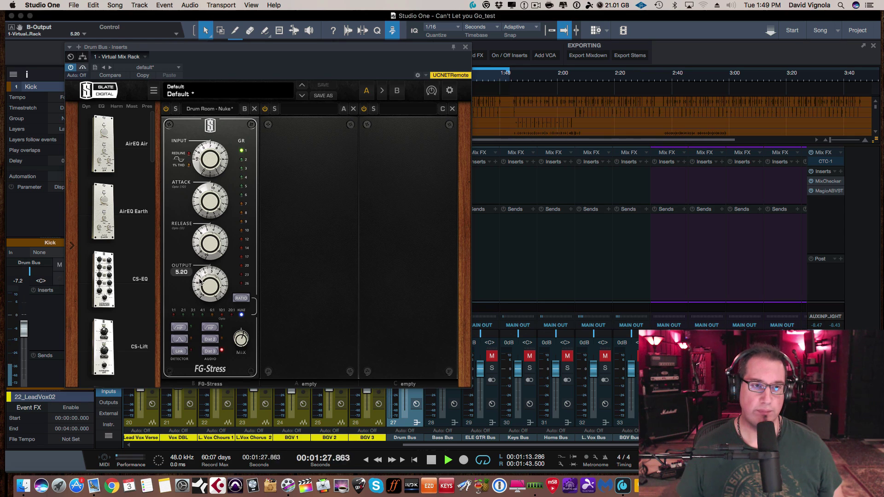
{"action": "left_click", "coordinate": [83, 68]}
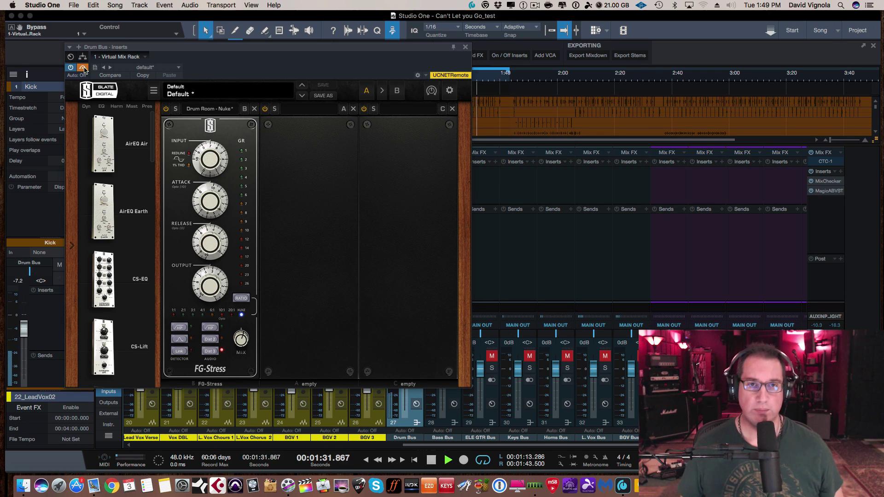
{"action": "left_click", "coordinate": [82, 68]}
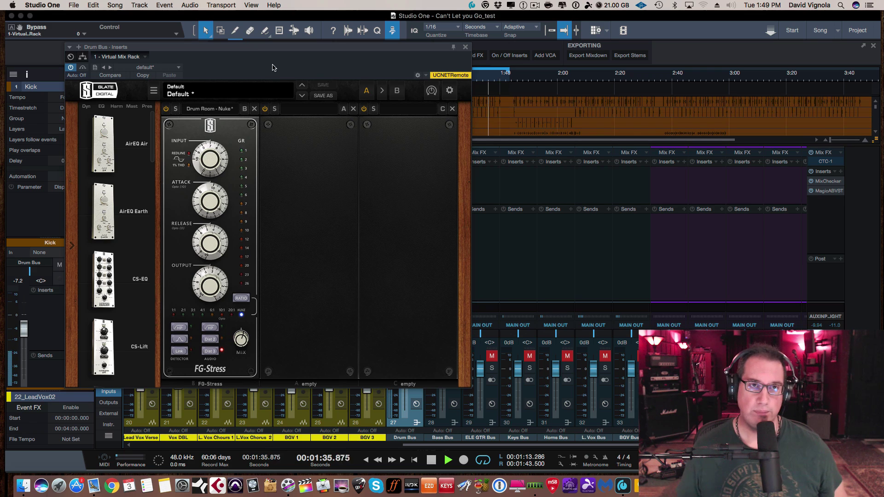
{"action": "key", "text": "space"}
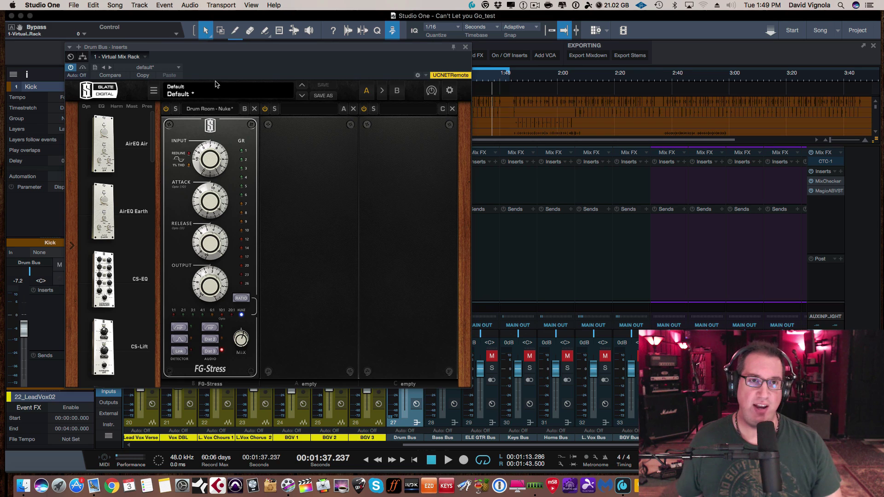
Shift the plug-in window slightly, try FG-Stress's mix at 100%, set it to 39% and resume drum playback
{"action": "left_click_drag", "start_coordinate": [226, 49], "coordinate": [227, 49]}
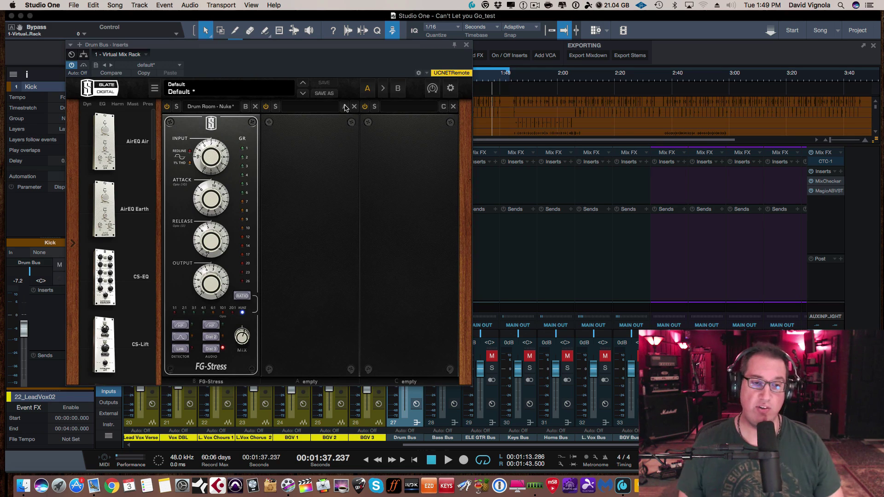
{"action": "left_click", "coordinate": [240, 339]}
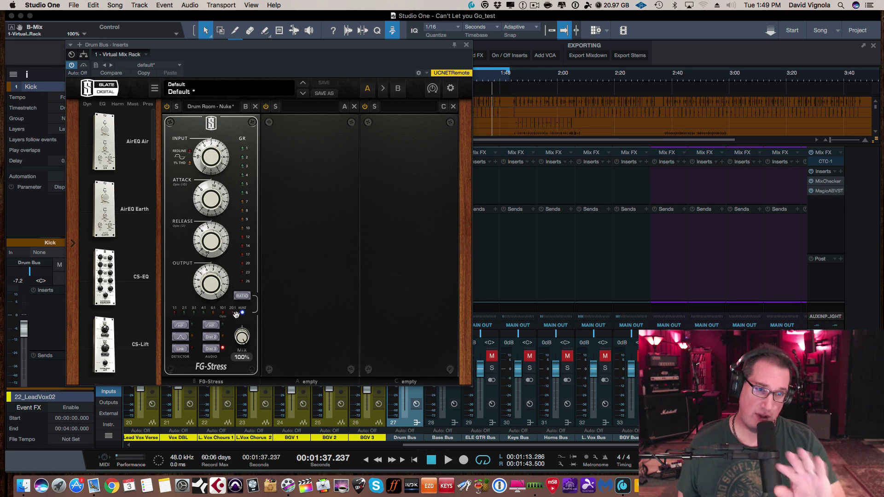
{"action": "left_click", "coordinate": [240, 335]}
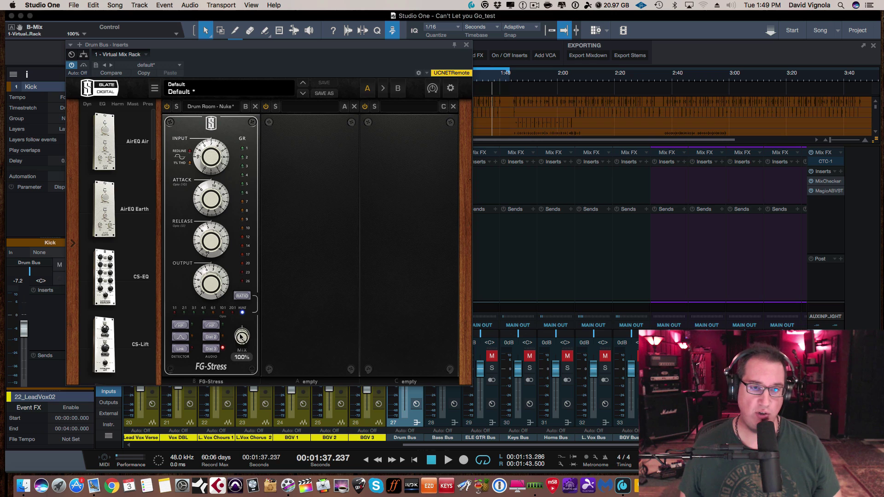
{"action": "left_click_drag", "start_coordinate": [236, 367], "coordinate": [242, 334]}
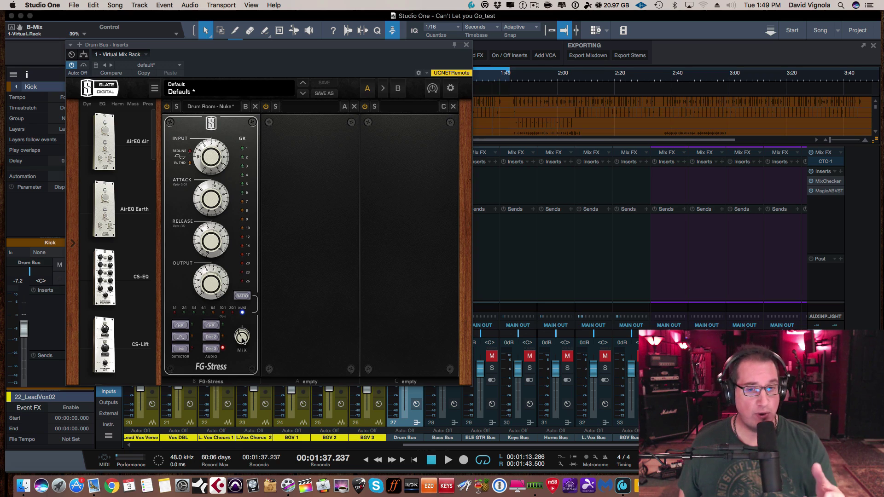
{"action": "key", "text": "space"}
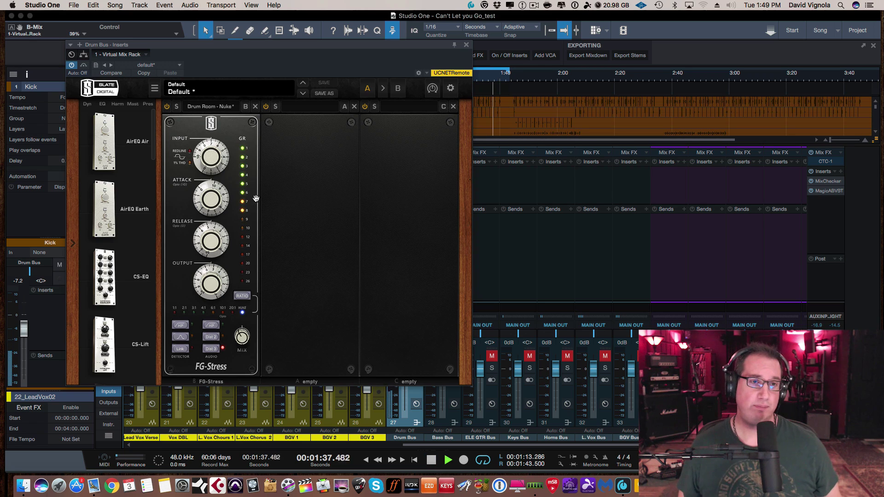
Compare the drums with and without the Virtual Mix Rack bypassed, raise FG-Stress's mix to 61% and stop playback
{"action": "left_click", "coordinate": [84, 66]}
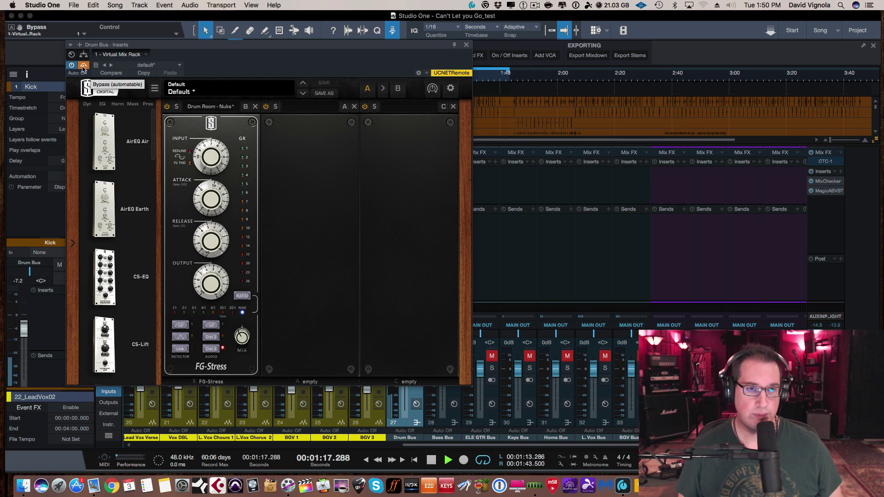
{"action": "left_click", "coordinate": [83, 67]}
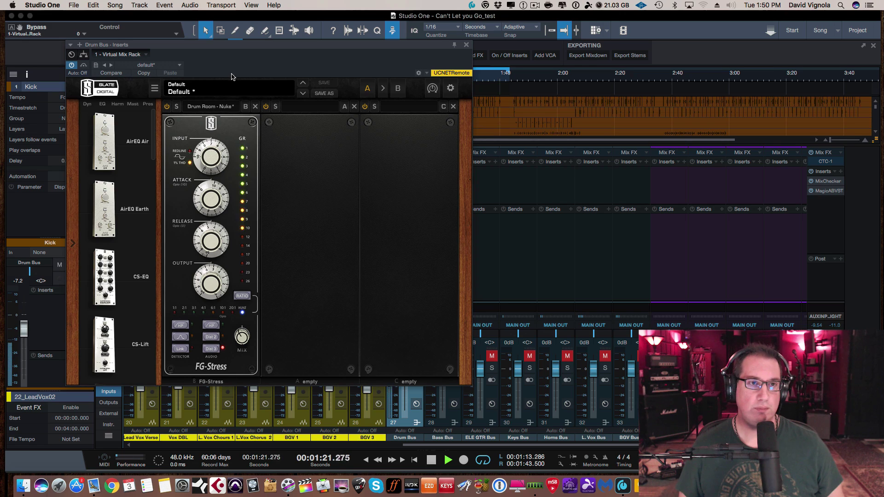
{"action": "left_click", "coordinate": [241, 337]}
{"action": "left_click_drag", "start_coordinate": [241, 337], "coordinate": [239, 313]}
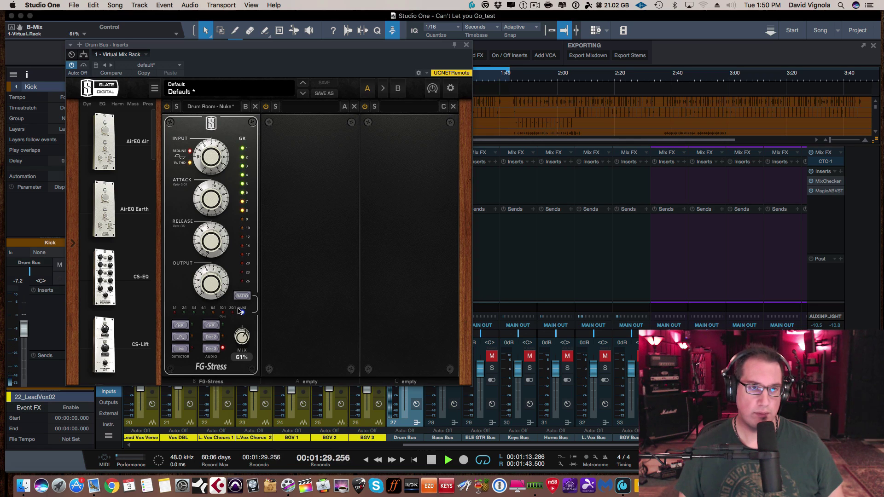
{"action": "key", "text": "space"}
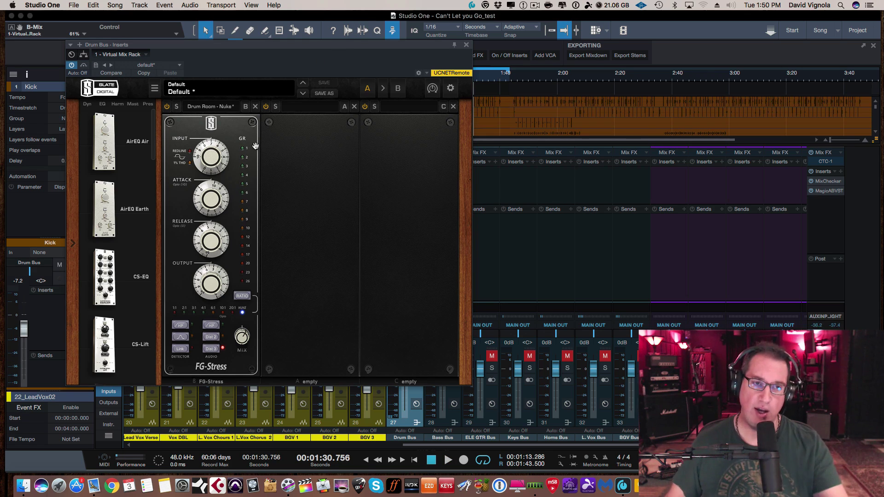
{"action": "left_click_drag", "start_coordinate": [242, 338], "coordinate": [243, 337]}
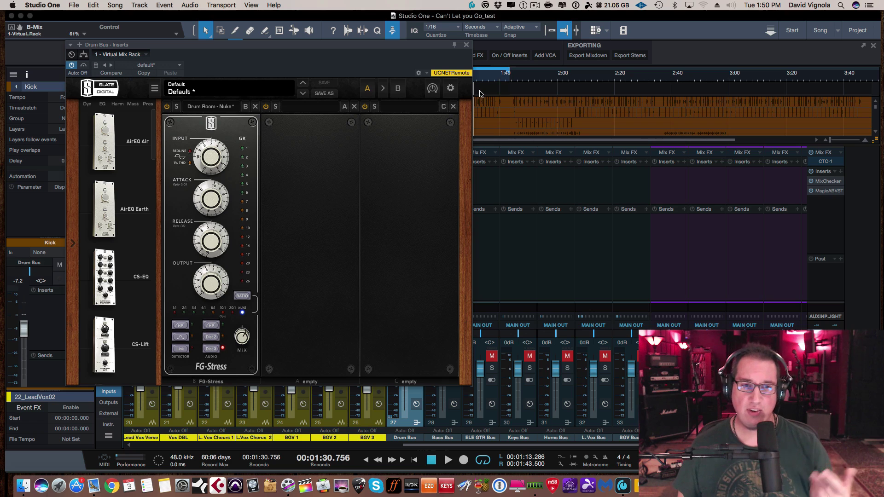
Leave the Drum Bus rack, bring the Bass channel in unmuted and soloed, and raise its fader to -4.6 dB during playback
{"action": "left_click", "coordinate": [466, 44]}
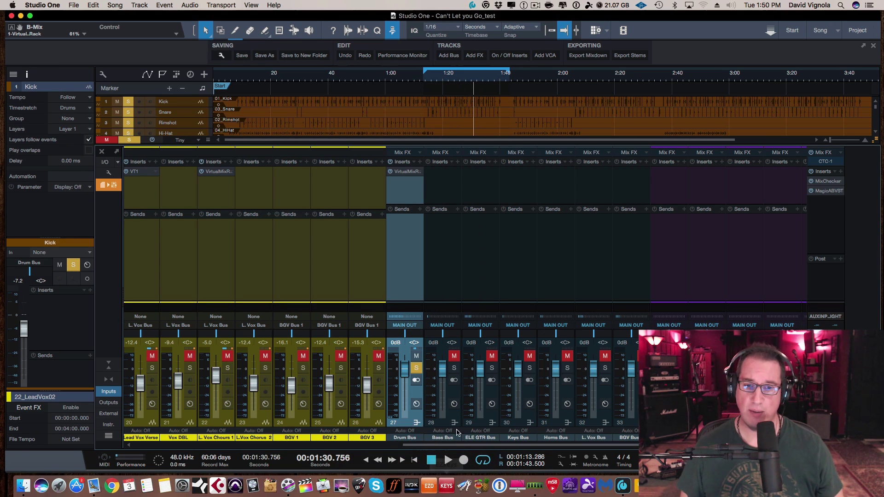
{"action": "left_click_drag", "start_coordinate": [465, 449], "coordinate": [284, 441]}
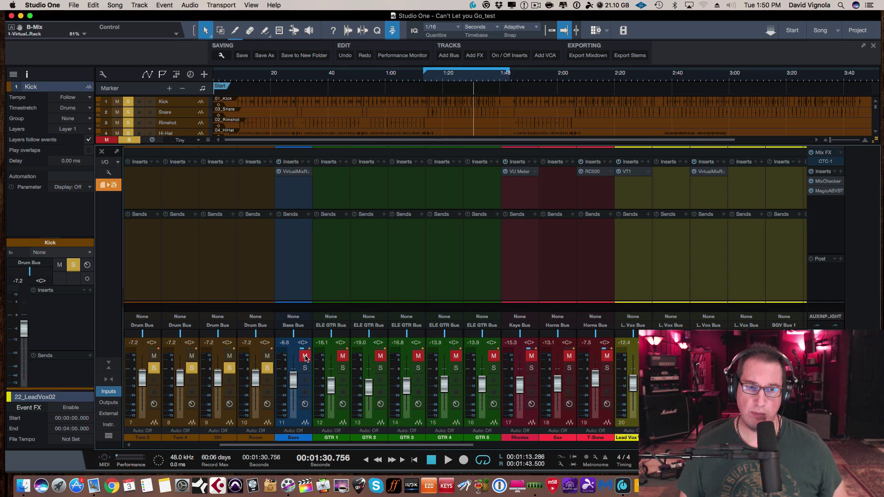
{"action": "left_click", "coordinate": [293, 171]}
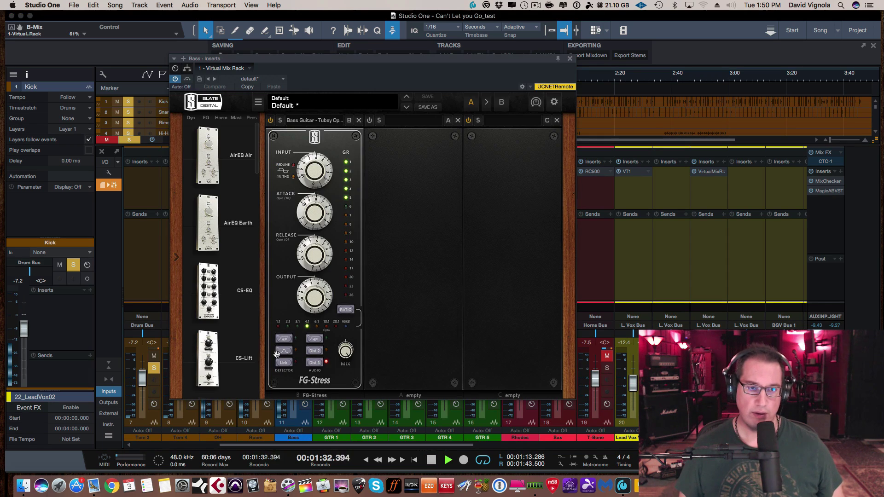
{"action": "left_click", "coordinate": [571, 59]}
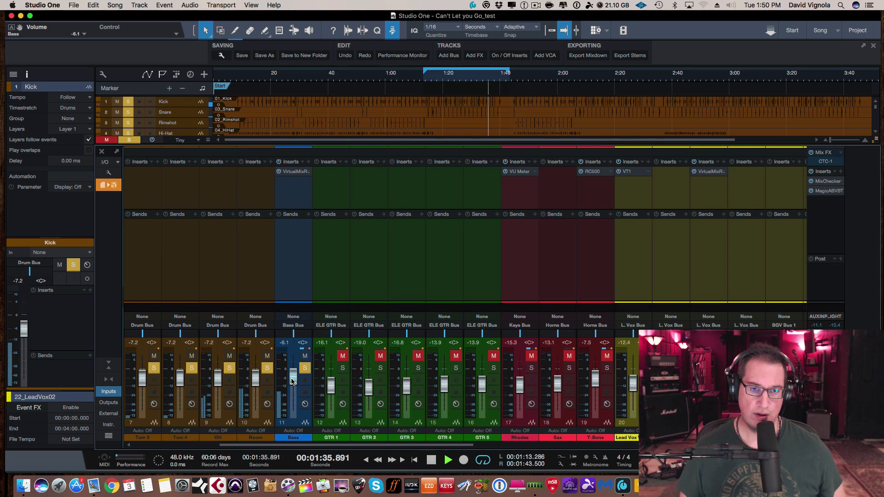
{"action": "left_click_drag", "start_coordinate": [291, 380], "coordinate": [291, 378]}
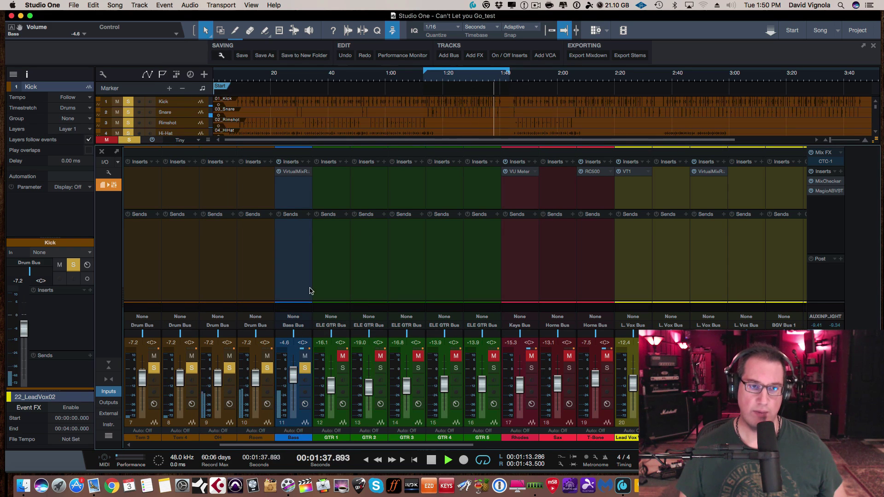
Open the Bass channel's Virtual Mix Rack, move its window aside and lower FG-Stress's input to 4.50
{"action": "left_click", "coordinate": [302, 171]}
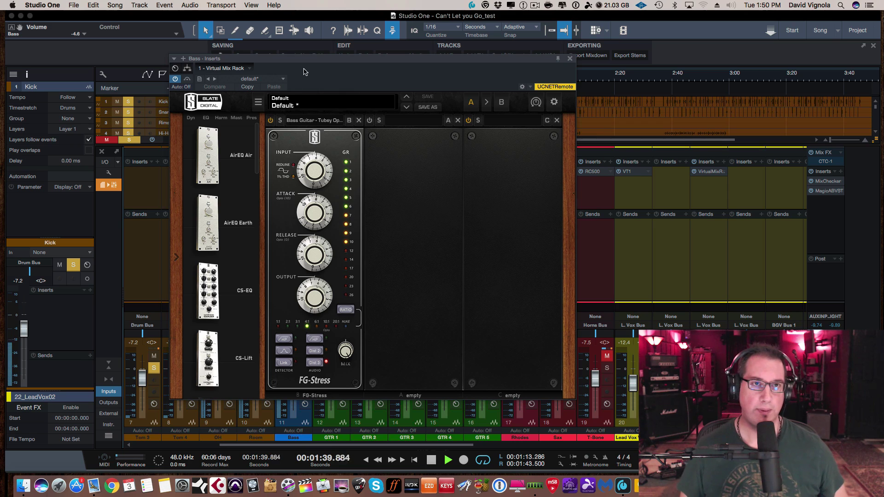
{"action": "left_click_drag", "start_coordinate": [304, 71], "coordinate": [243, 67]}
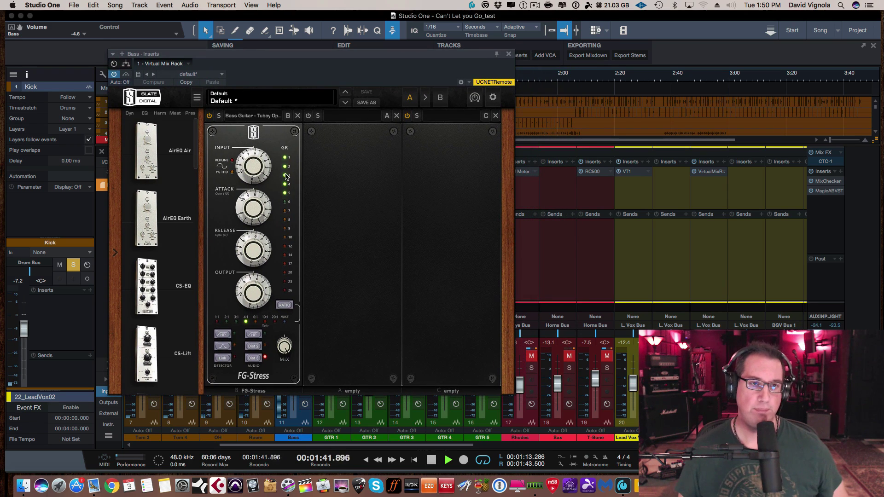
{"action": "mouse_move", "coordinate": [243, 169]}
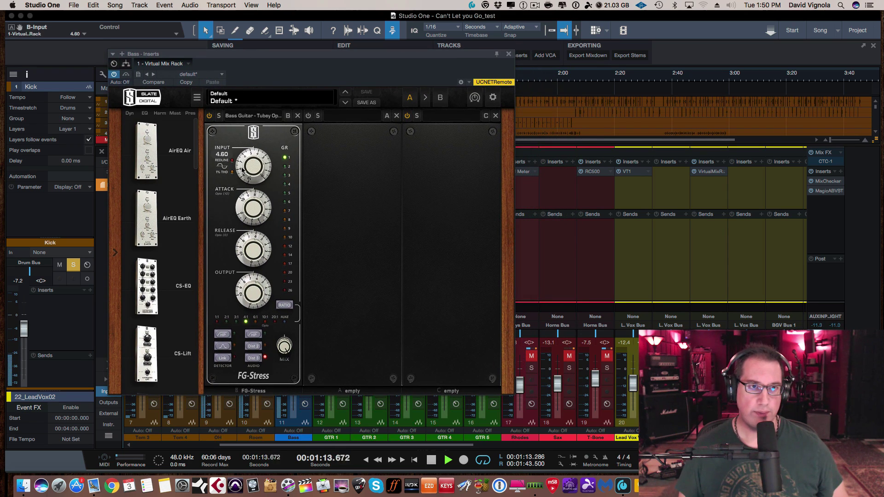
{"action": "scroll", "coordinate": [242, 170], "scroll_direction": "down", "scroll_amount": 2}
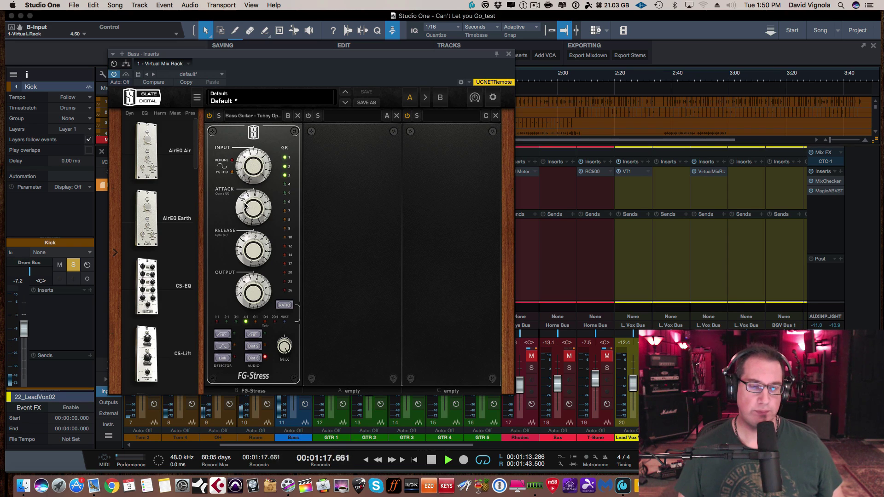
Try the bass FG-Stress attack at 0.50, 10.5 and 0.00 during playback, and raise the input to 5.20
{"action": "scroll", "coordinate": [245, 207], "scroll_direction": "down", "scroll_amount": 5}
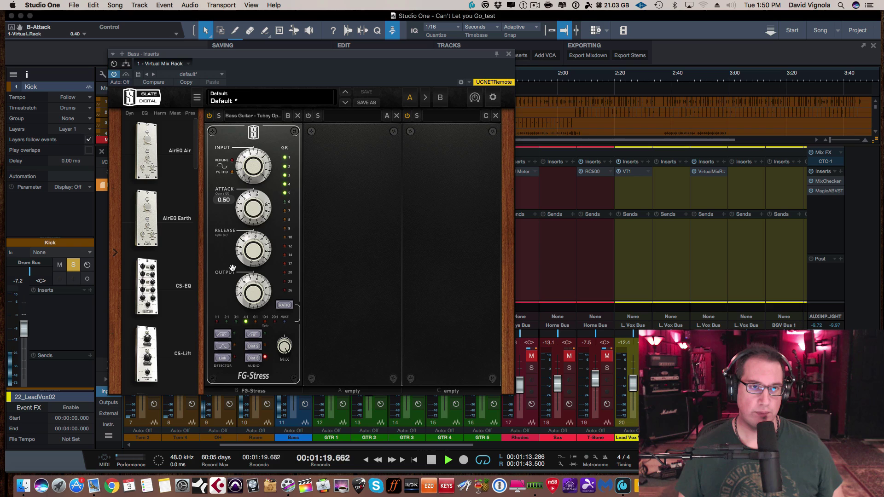
{"action": "left_click_drag", "start_coordinate": [232, 268], "coordinate": [236, 162]}
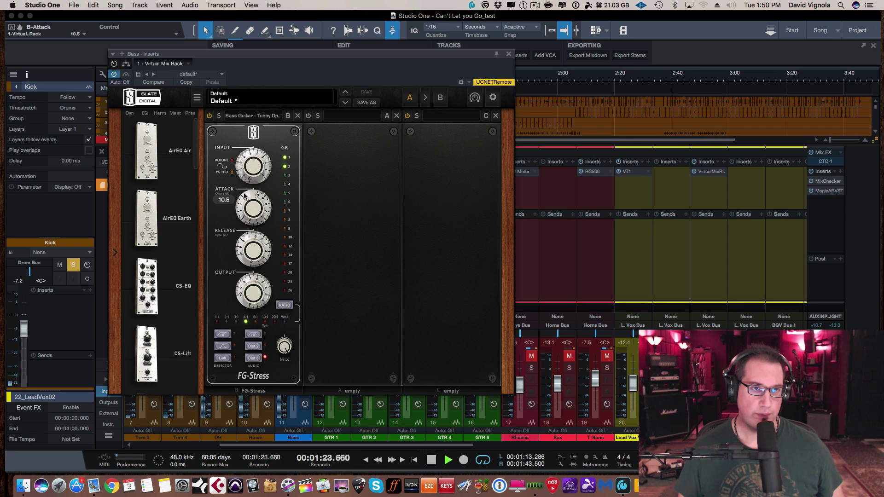
{"action": "left_click_drag", "start_coordinate": [244, 207], "coordinate": [224, 305]}
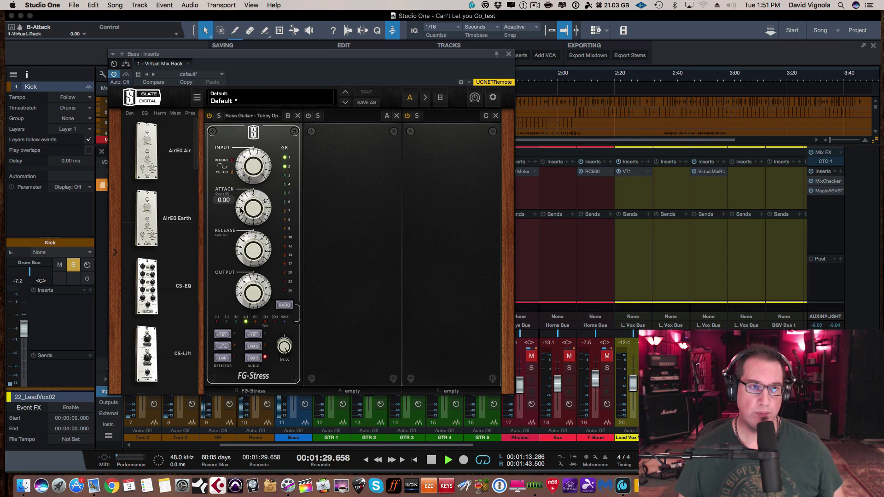
{"action": "scroll", "coordinate": [240, 209], "scroll_direction": "up", "scroll_amount": 8}
{"action": "scroll", "coordinate": [245, 161], "scroll_direction": "up", "scroll_amount": 10}
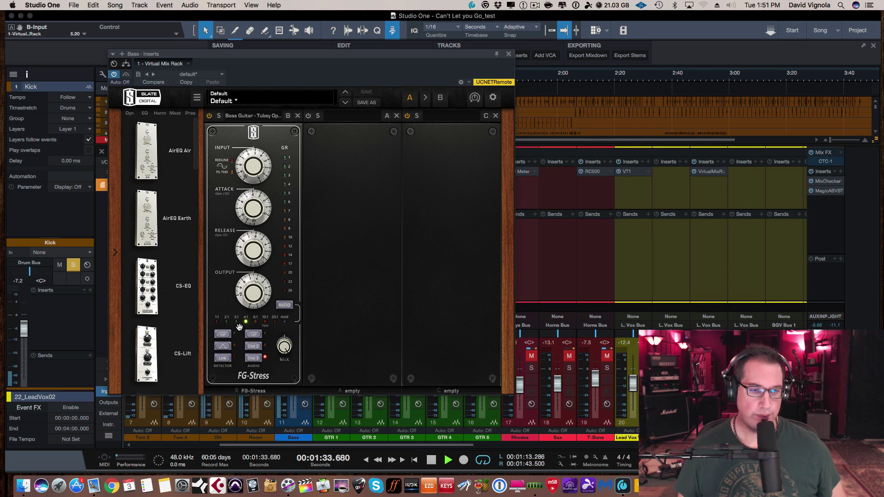
Stop playback, switch off the Dist 3 distortion on the bass FG-Stress and resume playback
{"action": "key", "text": "space"}
{"action": "left_click", "coordinate": [254, 358]}
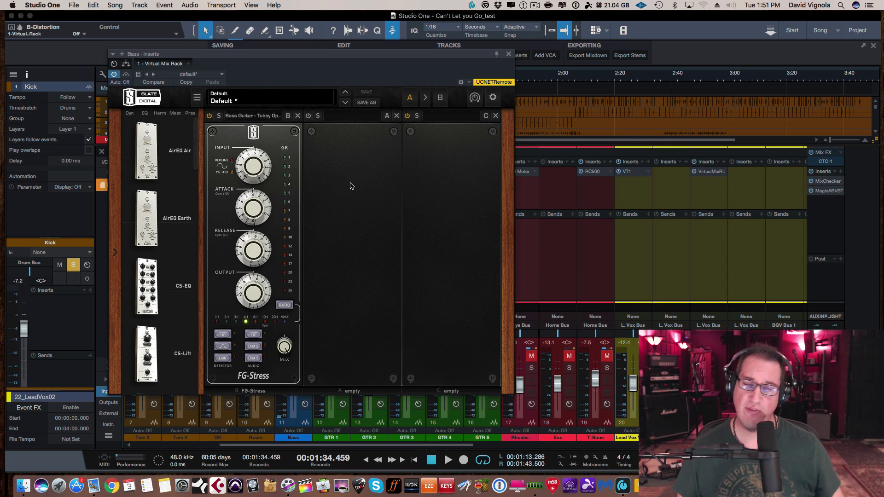
{"action": "key", "text": "space"}
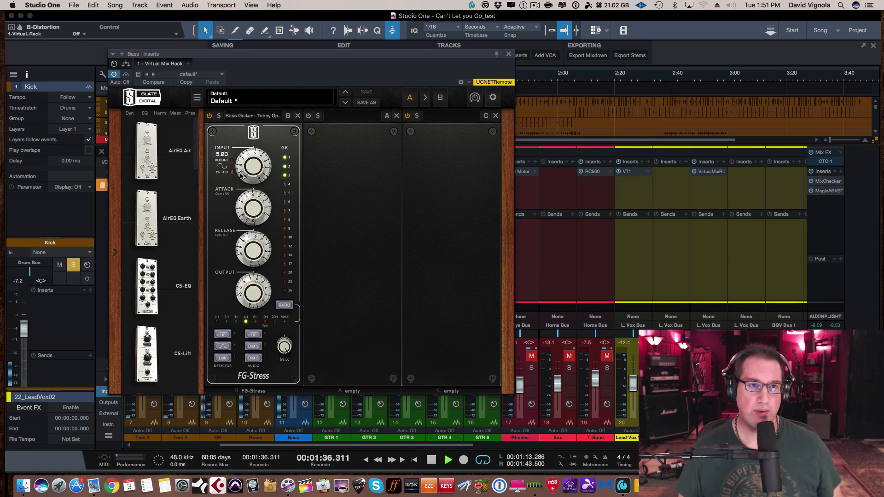
Fine-tune the bass FG-Stress's input and attack by ear and set its output to 7.70
{"action": "mouse_move", "coordinate": [241, 170]}
{"action": "left_click_drag", "start_coordinate": [242, 171], "coordinate": [244, 165]}
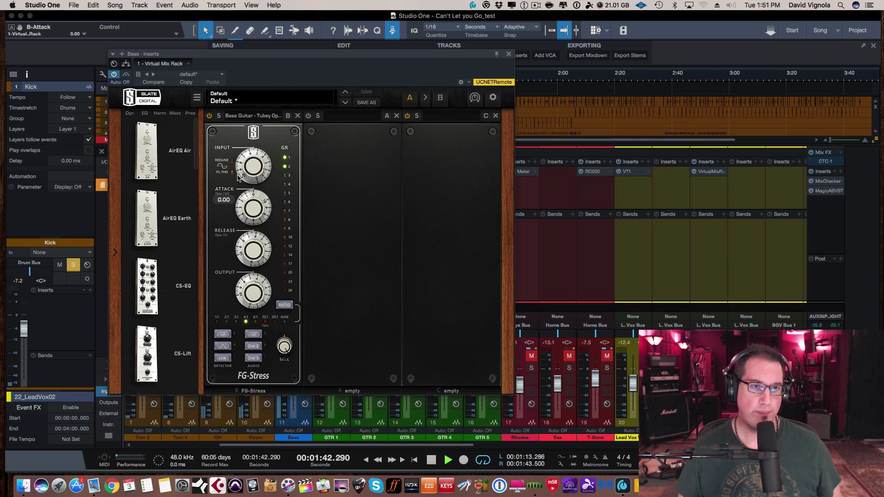
{"action": "left_click_drag", "start_coordinate": [238, 211], "coordinate": [241, 201]}
{"action": "left_click_drag", "start_coordinate": [249, 152], "coordinate": [233, 263]}
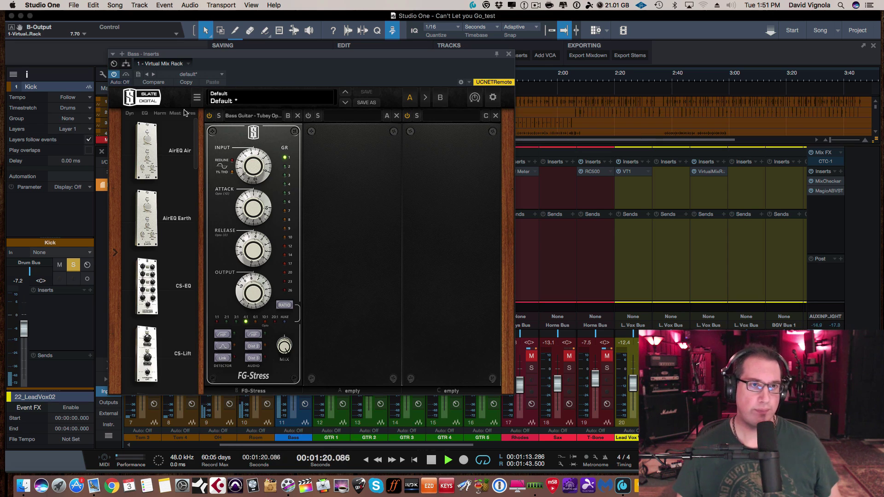
Try the bass FG-Stress's release at about 1.20, readjust it and set the attack to 4.50
{"action": "left_click_drag", "start_coordinate": [243, 220], "coordinate": [241, 200]}
{"action": "left_click_drag", "start_coordinate": [243, 237], "coordinate": [238, 311]}
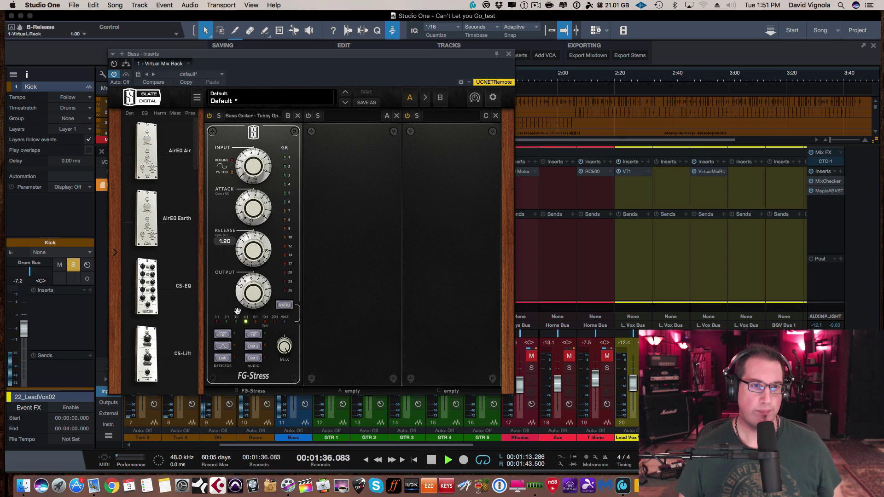
{"action": "left_click_drag", "start_coordinate": [244, 249], "coordinate": [245, 228]}
{"action": "left_click", "coordinate": [242, 221]}
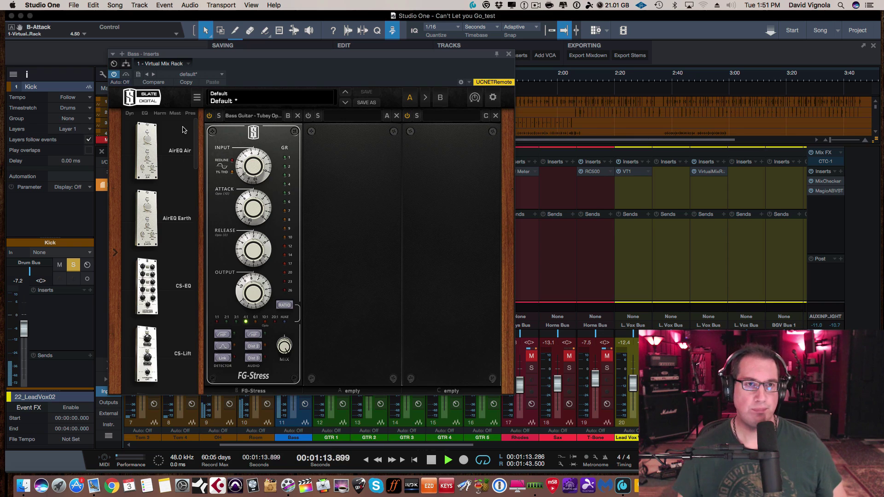
Compare the bass with and without the rack bypassed, set FG-Stress's output to 7.10 and repeat the bypass comparison
{"action": "left_click", "coordinate": [126, 75]}
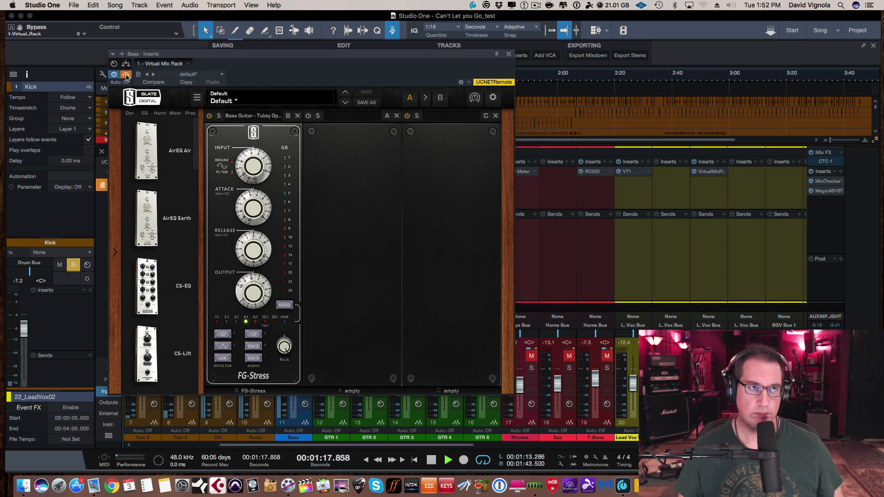
{"action": "left_click", "coordinate": [126, 75]}
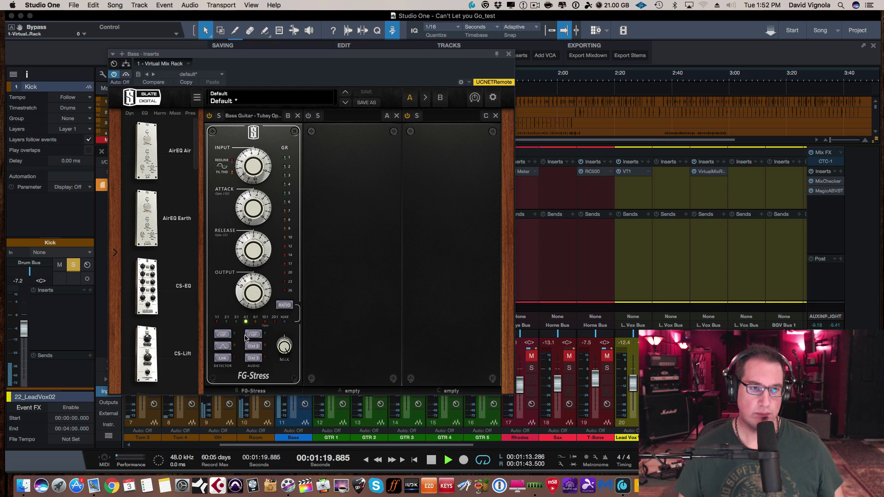
{"action": "left_click_drag", "start_coordinate": [245, 288], "coordinate": [233, 181]}
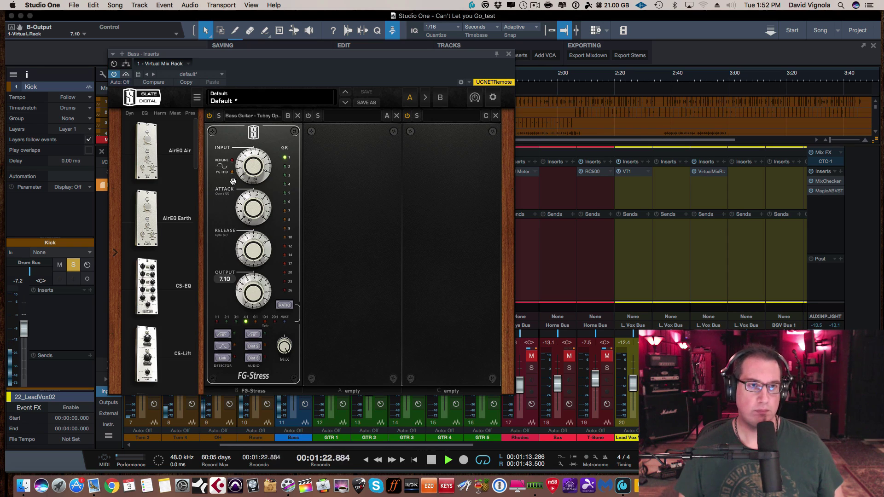
{"action": "left_click", "coordinate": [126, 75]}
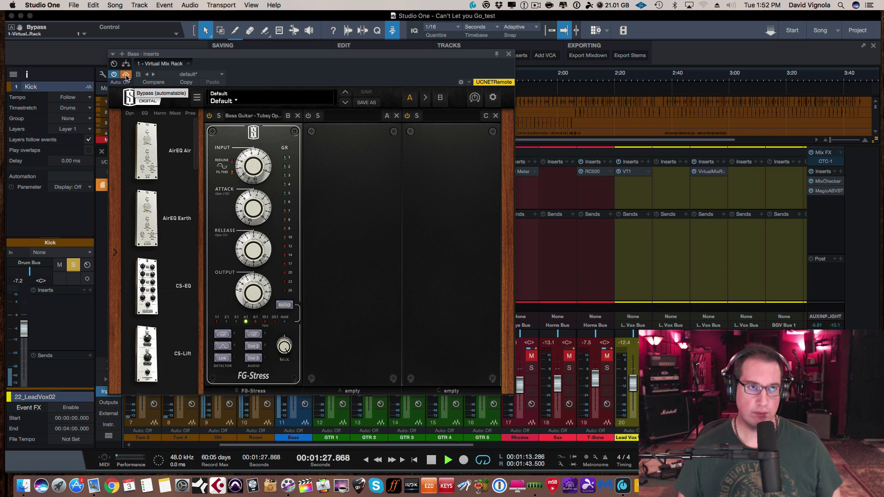
{"action": "left_click", "coordinate": [125, 74]}
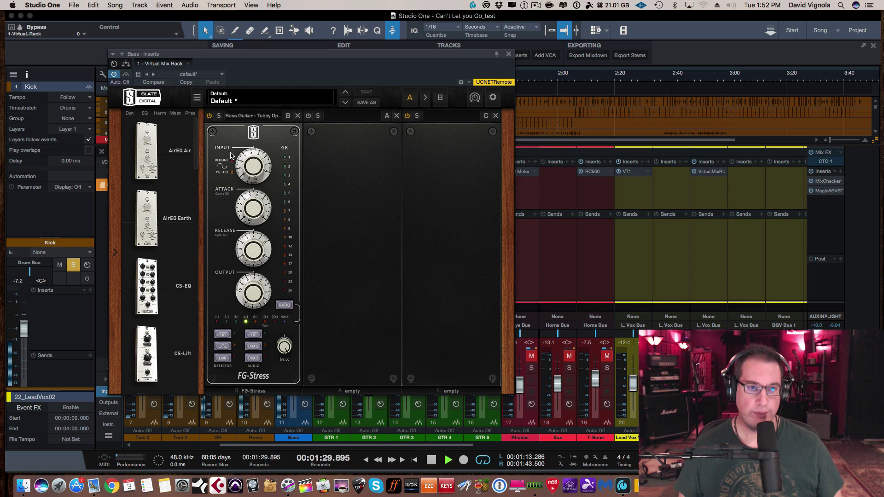
Raise the bass FG-Stress's input to 5.50, try the attack at 2.30 and nudge the input up further
{"action": "left_click_drag", "start_coordinate": [256, 311], "coordinate": [240, 162]}
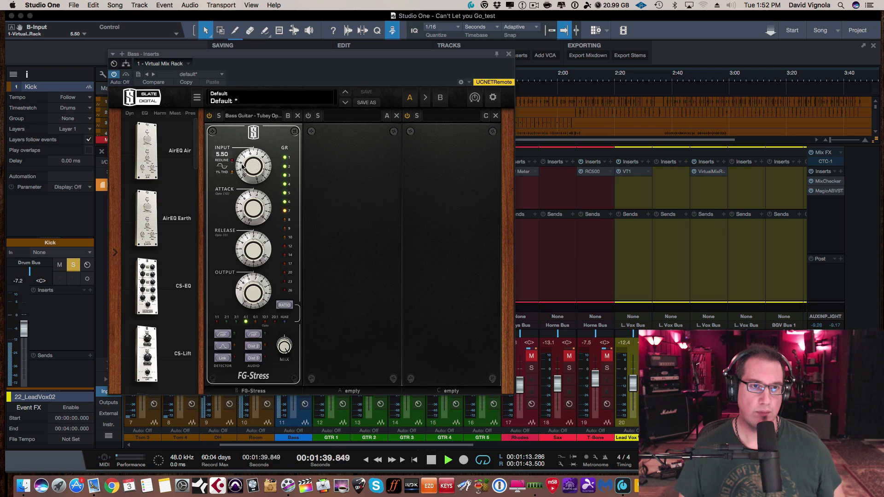
{"action": "left_click_drag", "start_coordinate": [246, 205], "coordinate": [245, 217]}
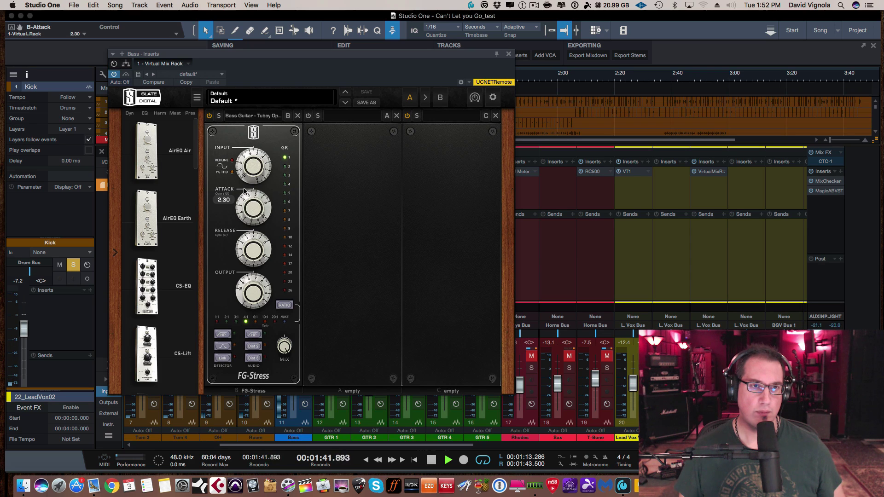
{"action": "left_click_drag", "start_coordinate": [242, 167], "coordinate": [242, 163]}
Raise the bass FG-Stress's attack to 8.00 and fine-tune it to 8.10
{"action": "left_click_drag", "start_coordinate": [240, 210], "coordinate": [241, 189]}
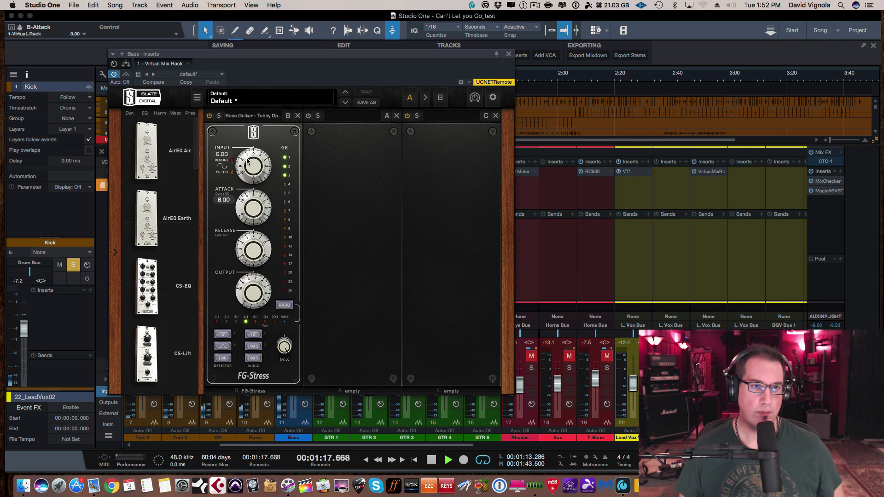
{"action": "scroll", "coordinate": [246, 199], "scroll_direction": "up", "scroll_amount": 1}
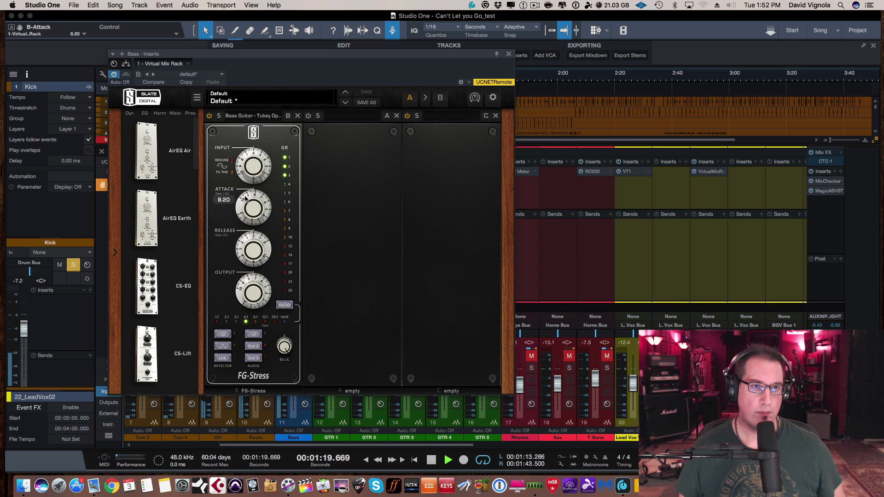
{"action": "scroll", "coordinate": [246, 199], "scroll_direction": "down", "scroll_amount": 1}
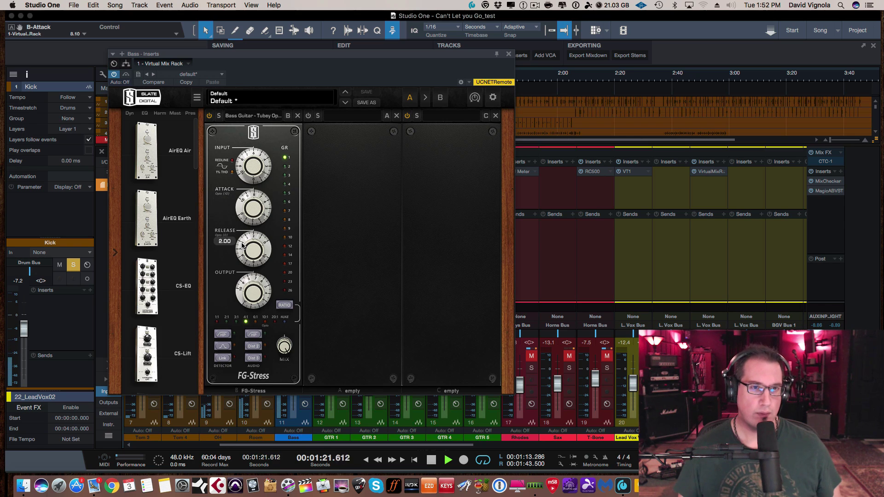
Raise the bass FG-Stress's release to about 4.30 and set its output to 6.70
{"action": "scroll", "coordinate": [243, 245], "scroll_direction": "up", "scroll_amount": 5}
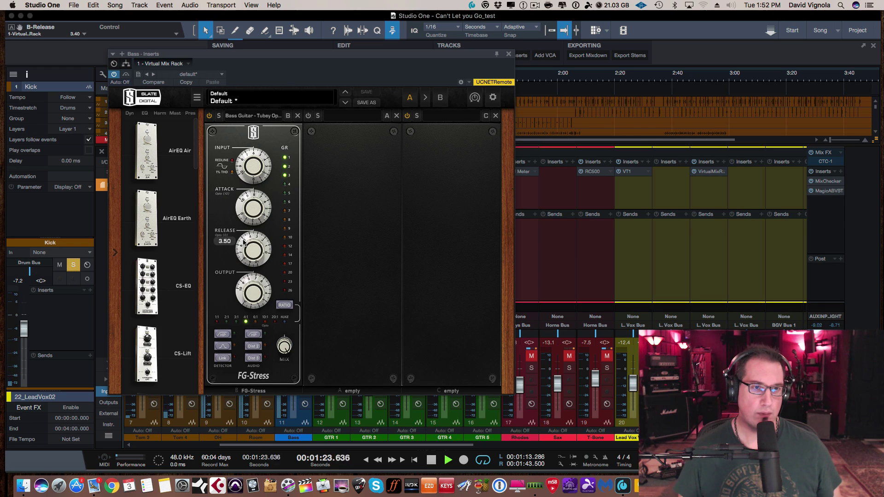
{"action": "scroll", "coordinate": [244, 243], "scroll_direction": "up", "scroll_amount": 3}
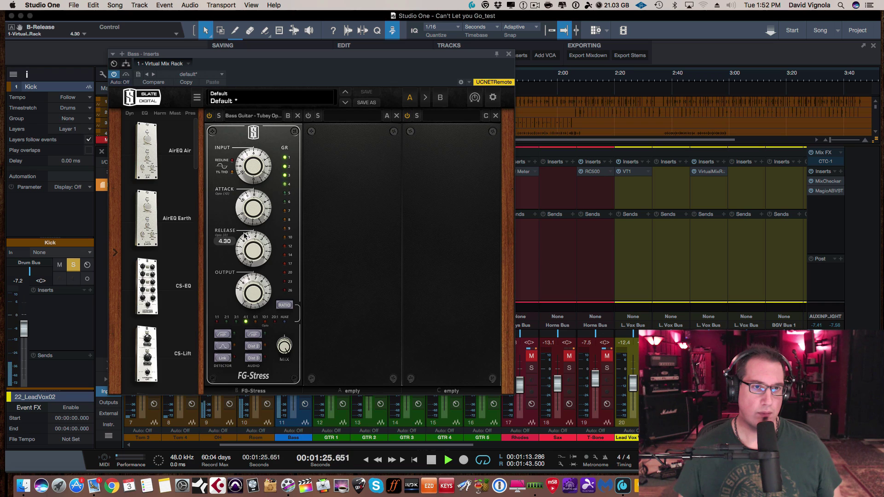
{"action": "scroll", "coordinate": [245, 236], "scroll_direction": "down", "scroll_amount": 1}
{"action": "scroll", "coordinate": [246, 286], "scroll_direction": "up", "scroll_amount": 5}
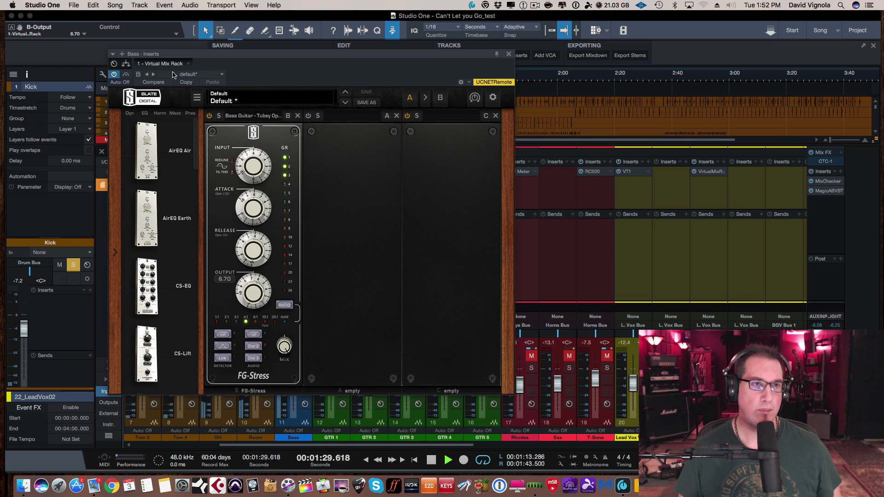
Compare the bass with and without the rack bypassed, dismissing the mail notification, and stop playback
{"action": "left_click", "coordinate": [126, 75]}
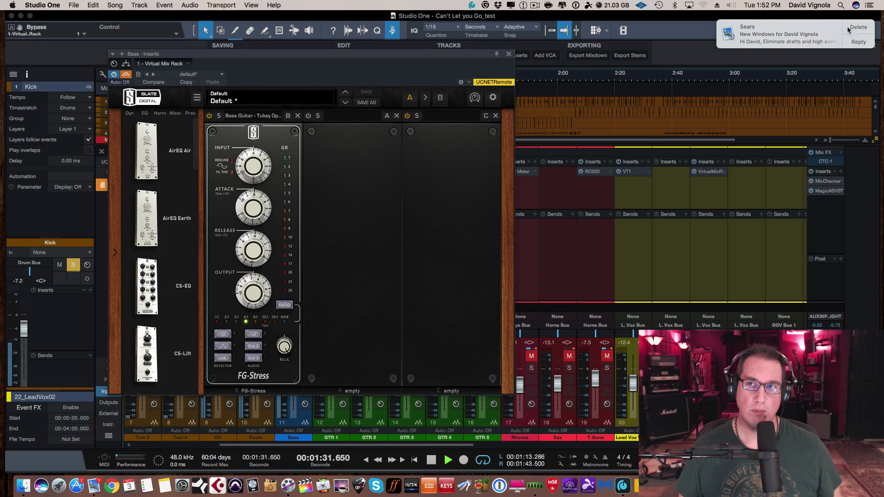
{"action": "left_click", "coordinate": [852, 32]}
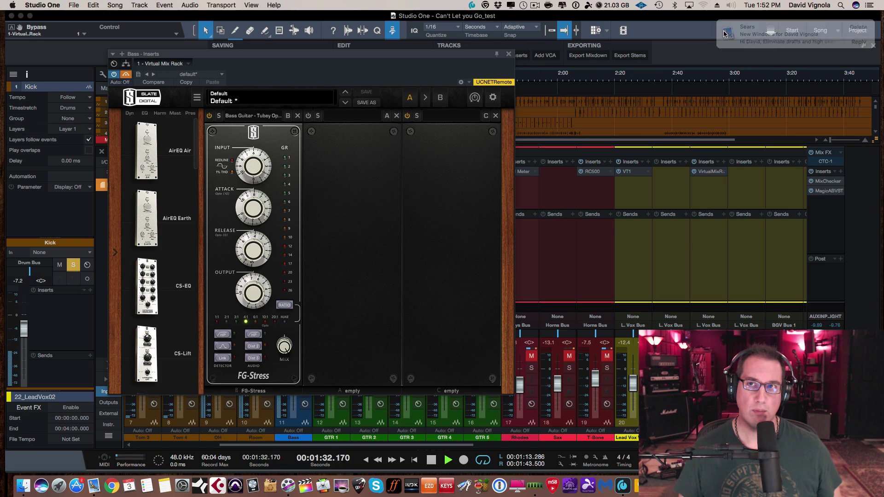
{"action": "left_click", "coordinate": [127, 75]}
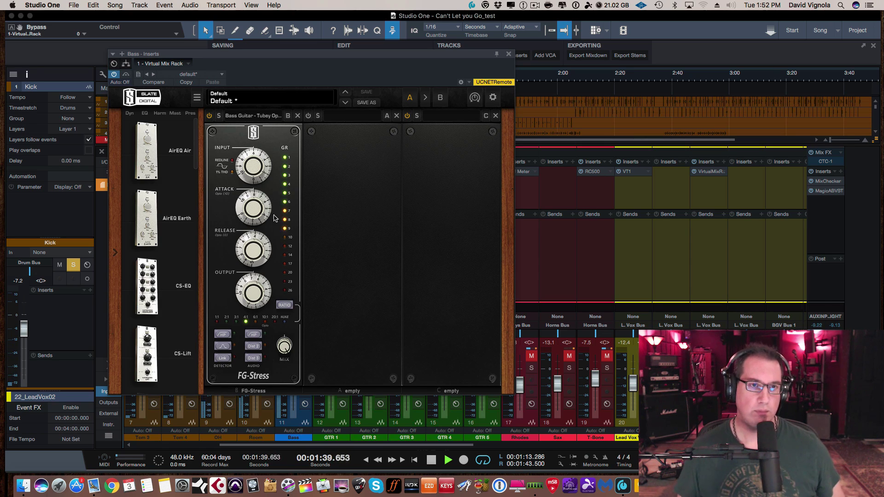
{"action": "key", "text": "space"}
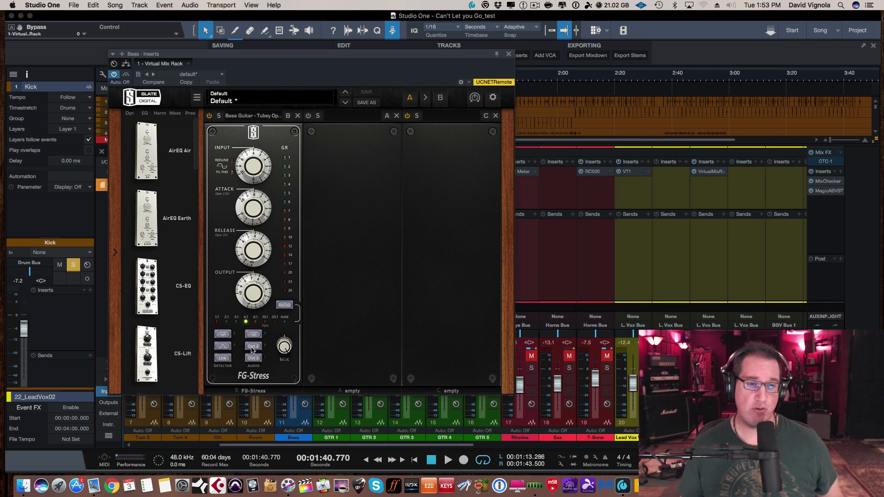
Play the bass, audition FG-Stress's Dist 2 mode, switch to Dist 3 and stop playback
{"action": "key", "text": "space"}
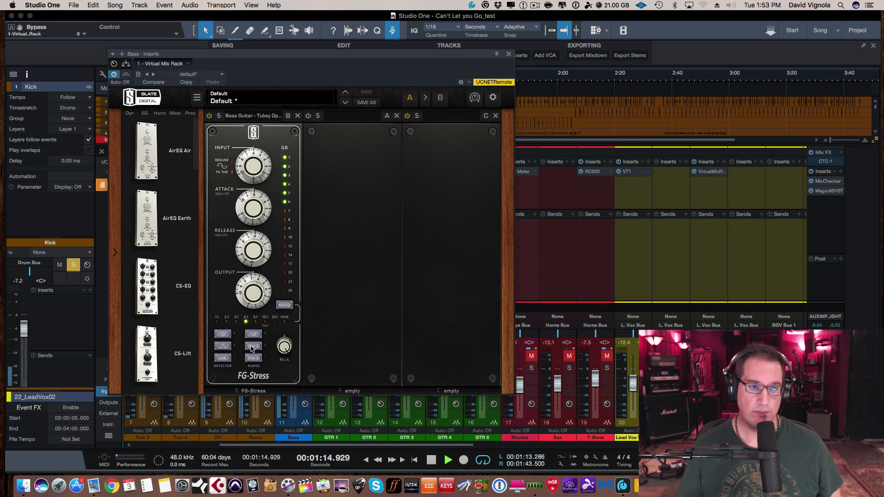
{"action": "left_click", "coordinate": [252, 347]}
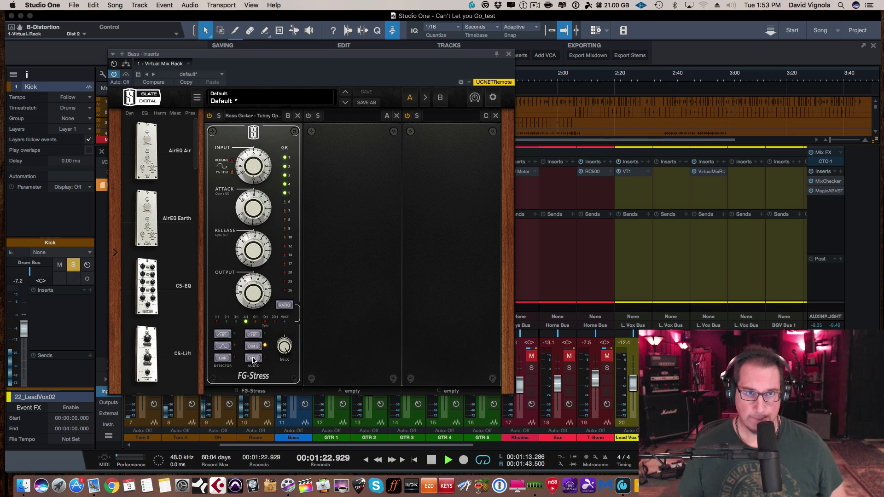
{"action": "left_click", "coordinate": [253, 359]}
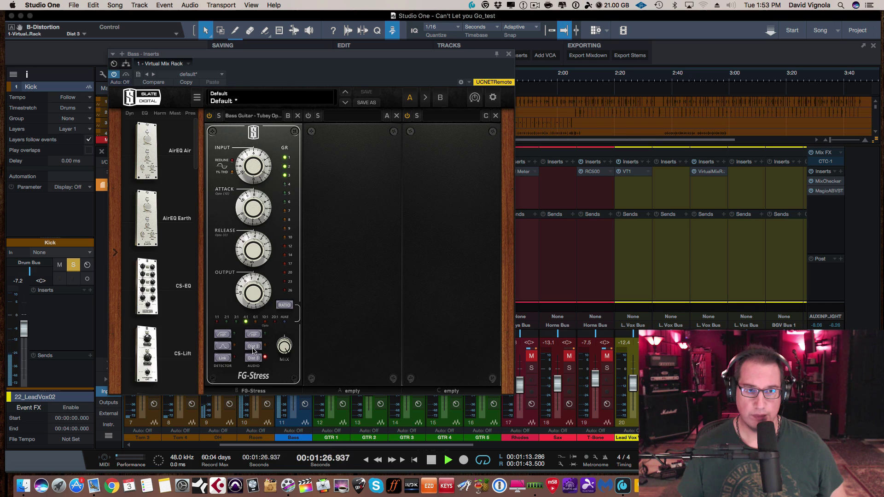
{"action": "left_click", "coordinate": [252, 359]}
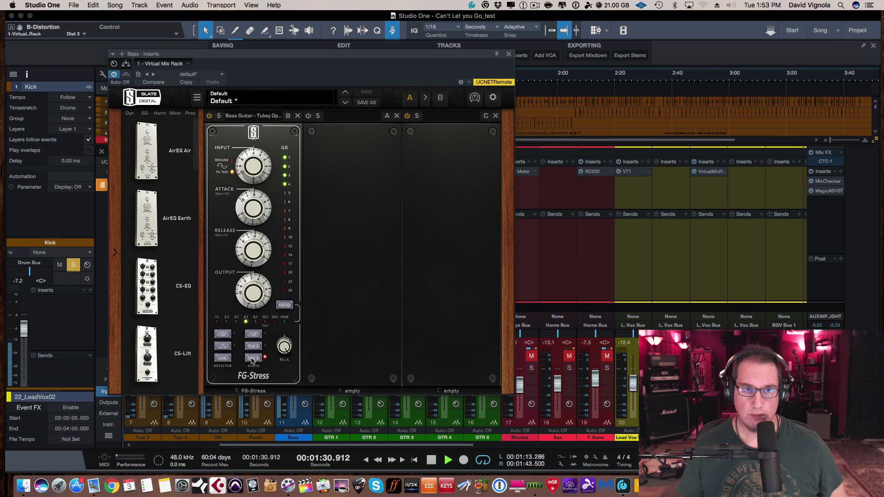
{"action": "key", "text": "space"}
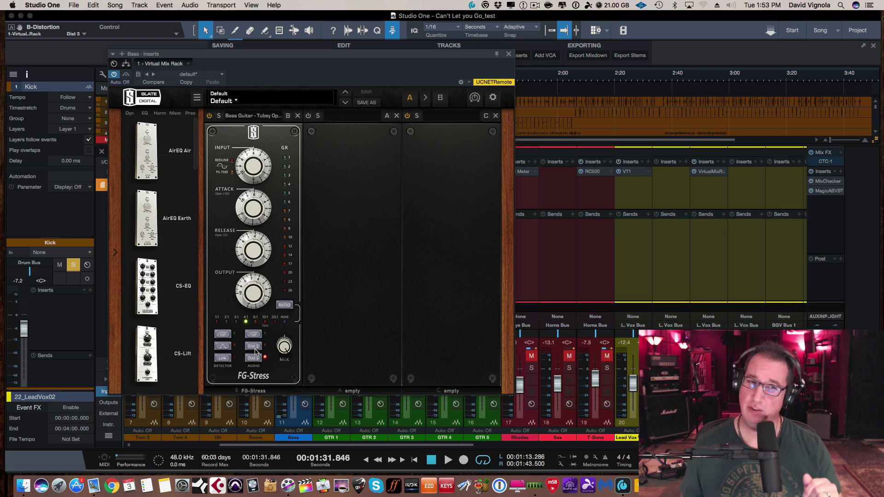
Compare the distorted bass with the rack bypassed, set FG-Stress's output to 6.30 and listen again with the bypass off
{"action": "key", "text": "space"}
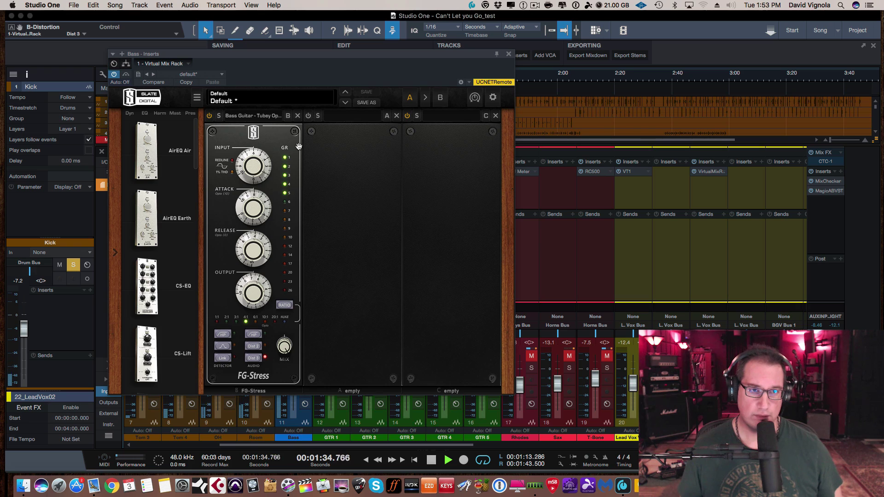
{"action": "left_click", "coordinate": [127, 75]}
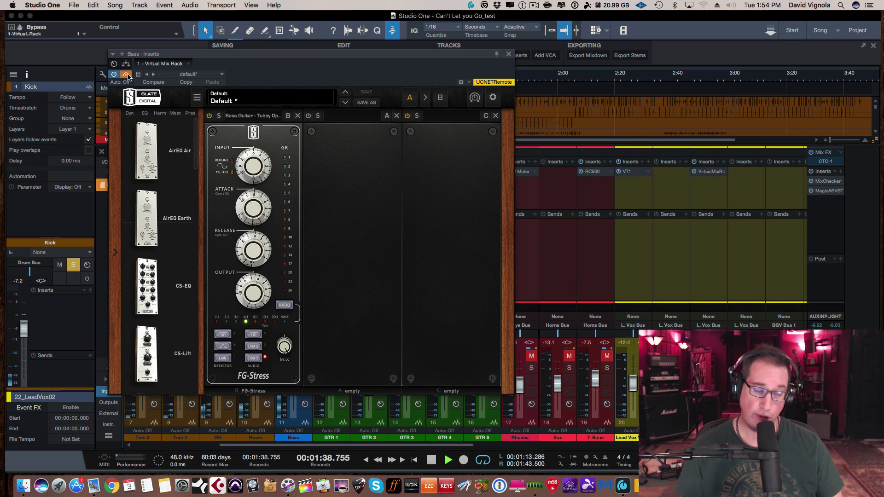
{"action": "left_click_drag", "start_coordinate": [240, 290], "coordinate": [243, 293]}
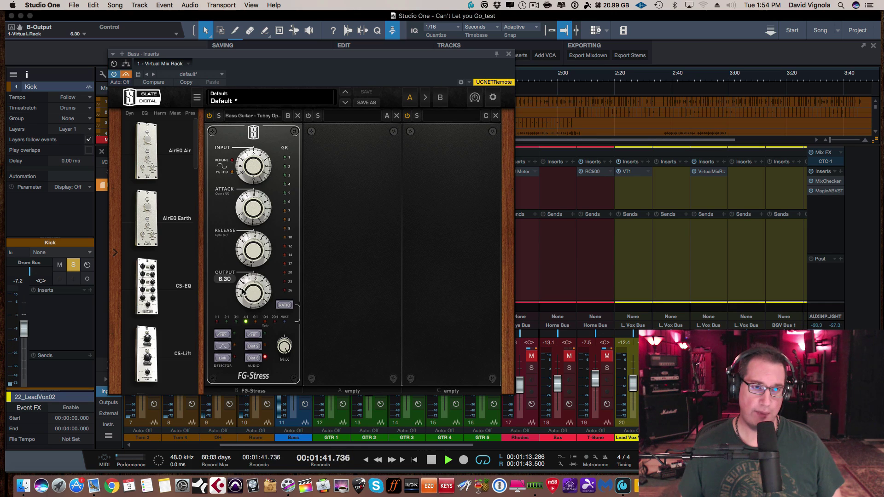
{"action": "left_click", "coordinate": [126, 75]}
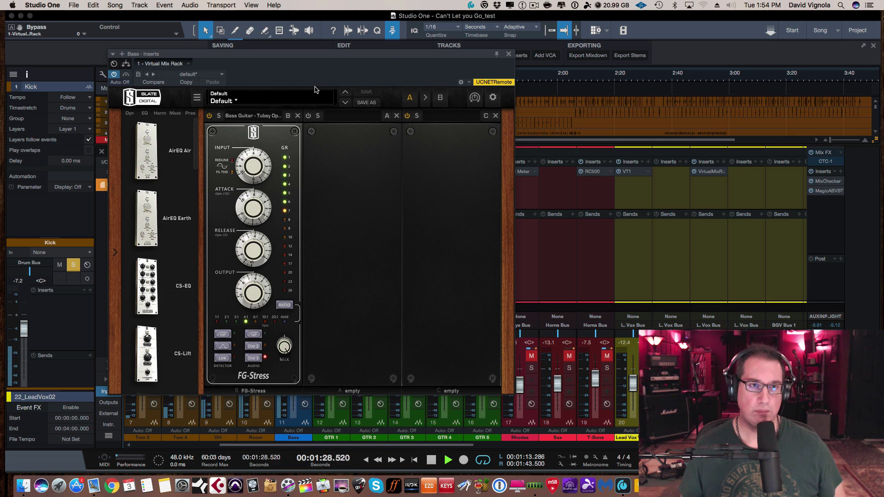
{"action": "key", "text": "space"}
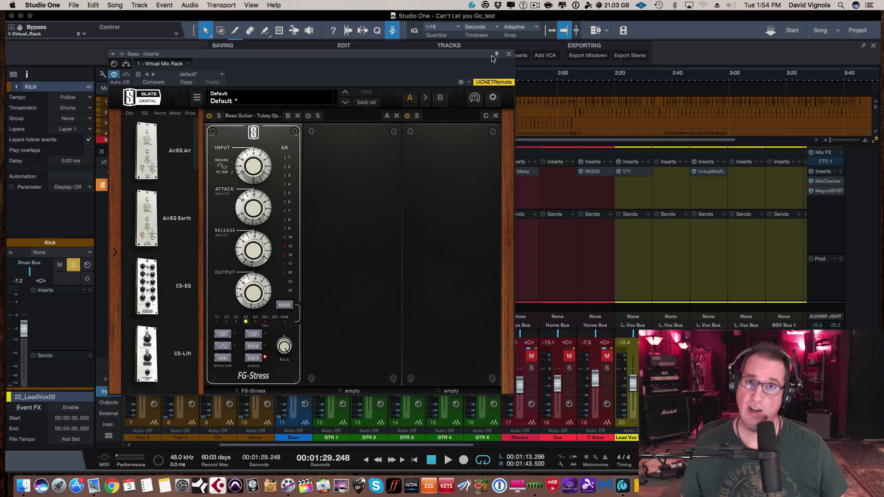
Close the bass rack, unmute and solo the L.Vox Chours 1 channel, and raise its fader to -1.0 dB
{"action": "left_click", "coordinate": [509, 54]}
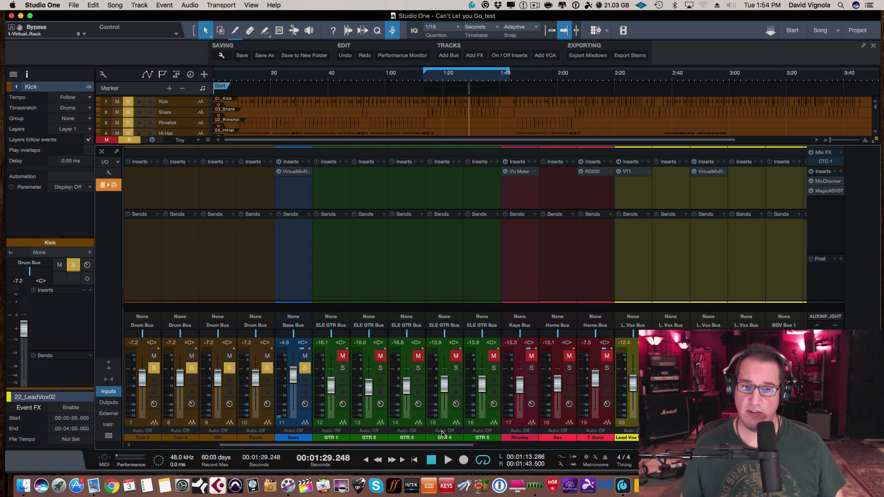
{"action": "left_click_drag", "start_coordinate": [443, 446], "coordinate": [528, 449]}
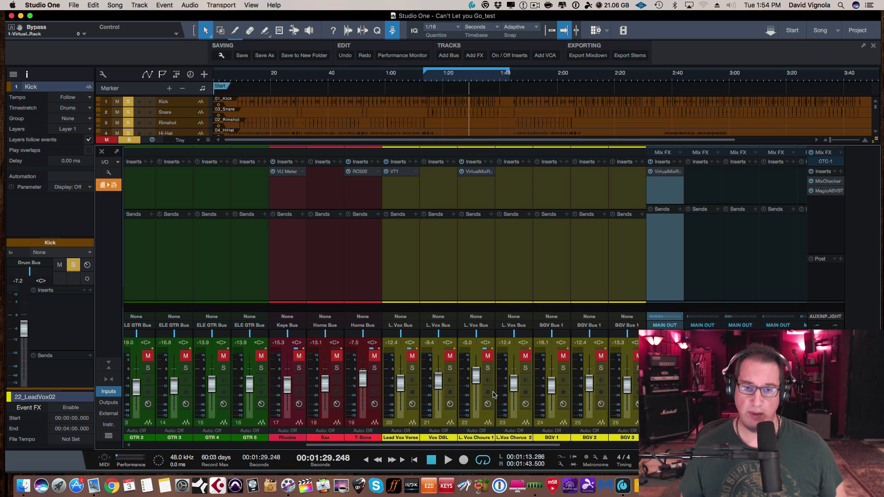
{"action": "left_click", "coordinate": [484, 359]}
{"action": "left_click", "coordinate": [488, 368]}
{"action": "key", "text": "space"}
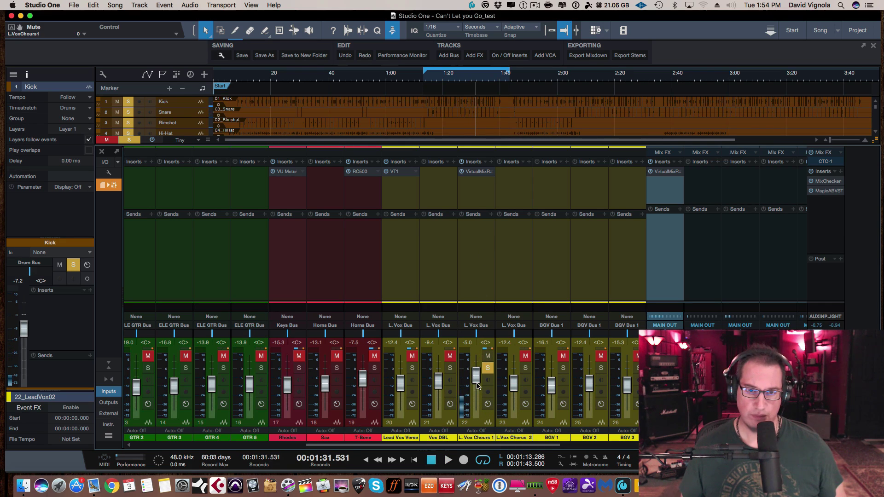
{"action": "left_click_drag", "start_coordinate": [477, 385], "coordinate": [478, 379]}
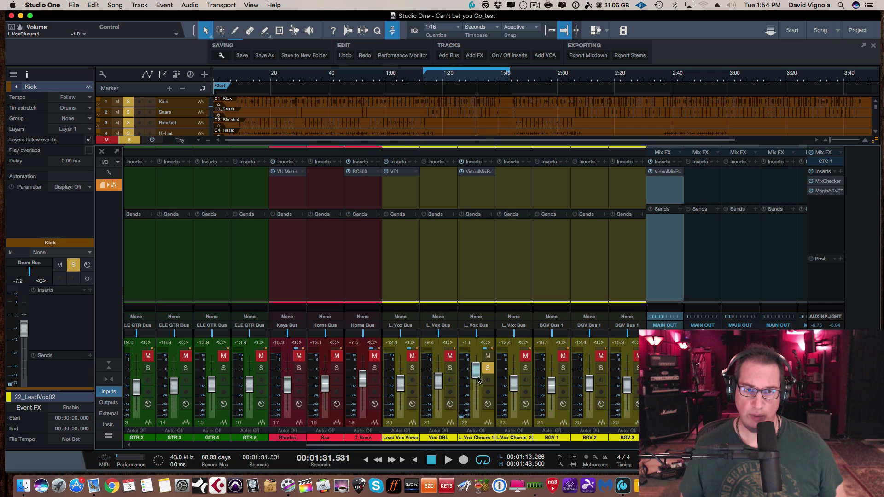
Remove Virtual Mixbuss from the L.Vox Chours 1 channel's Virtual Mix Rack and move FG-Stress into the first slot
{"action": "double_click", "coordinate": [479, 172]}
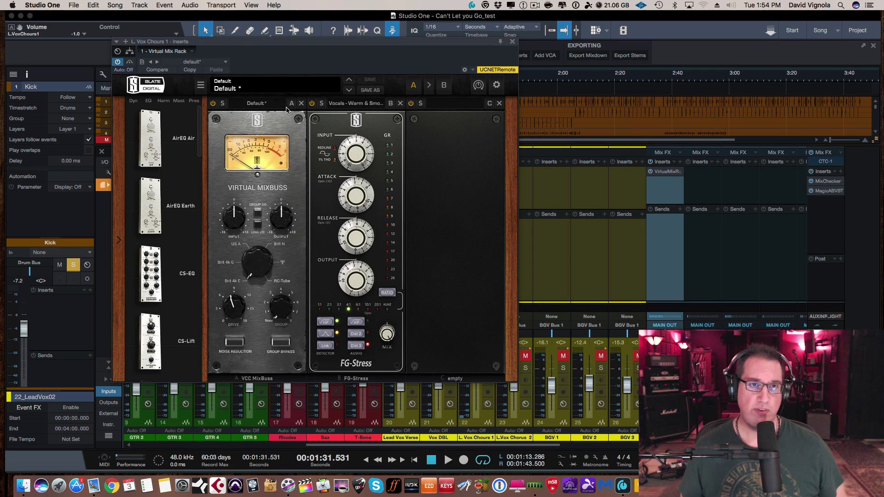
{"action": "left_click", "coordinate": [302, 103]}
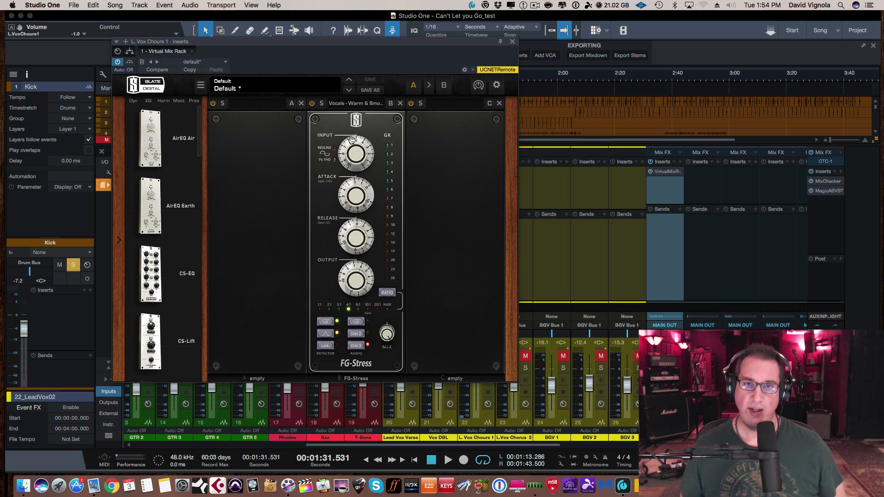
{"action": "left_click_drag", "start_coordinate": [332, 121], "coordinate": [244, 126]}
Load the Vocals - Opto preset in the vocal FG-Stress and set its output to 5.30
{"action": "left_click", "coordinate": [238, 105]}
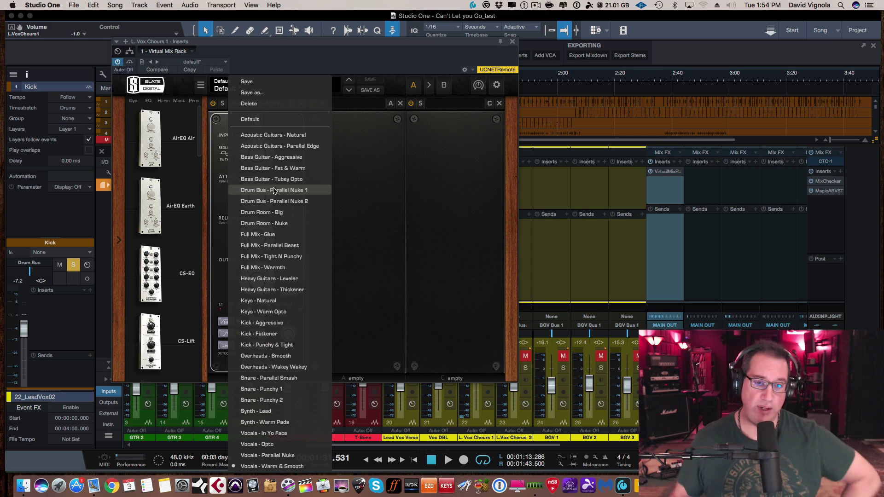
{"action": "left_click", "coordinate": [252, 445]}
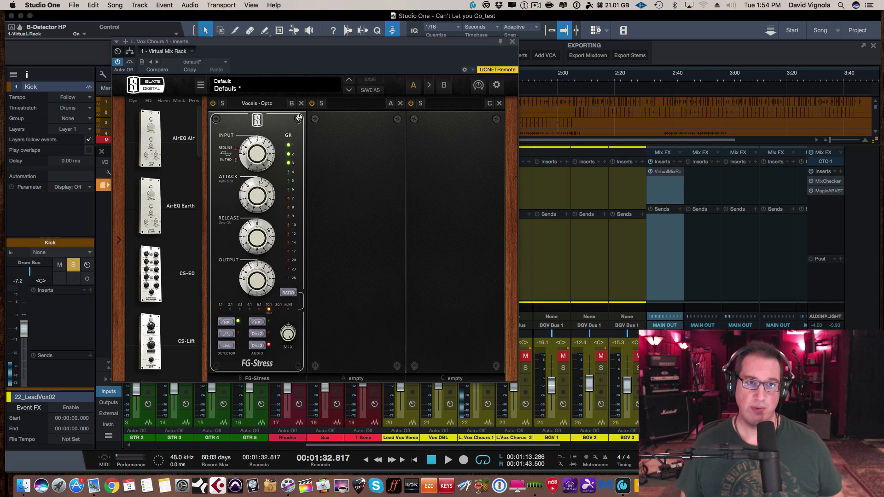
{"action": "mouse_move", "coordinate": [244, 273]}
{"action": "left_mouse_down"}
{"action": "mouse_move", "coordinate": [245, 289]}
{"action": "mouse_move", "coordinate": [248, 269]}
{"action": "left_mouse_up"}
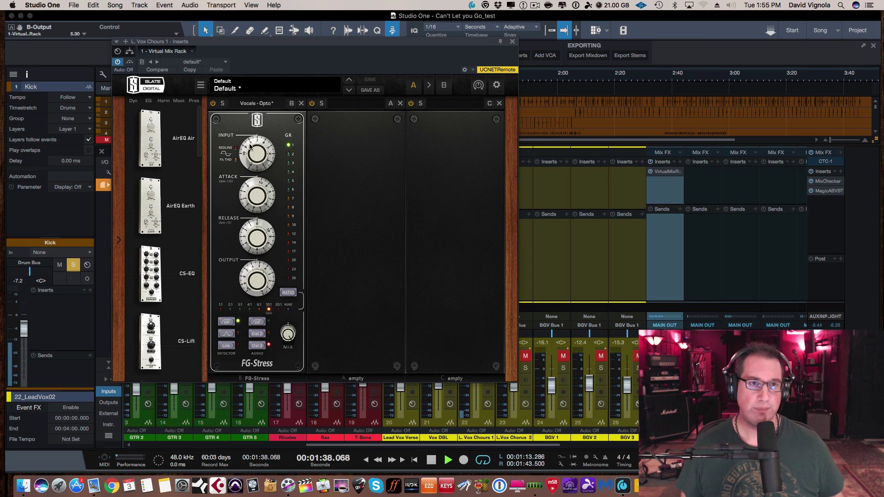
Compare the soloed vocal with and without the Virtual Mix Rack bypassed
{"action": "mouse_move", "coordinate": [243, 206]}
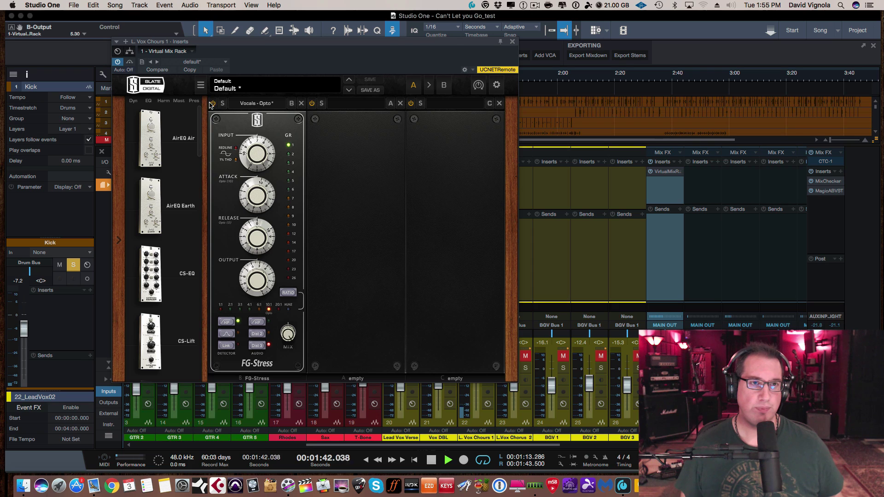
{"action": "left_click", "coordinate": [130, 63]}
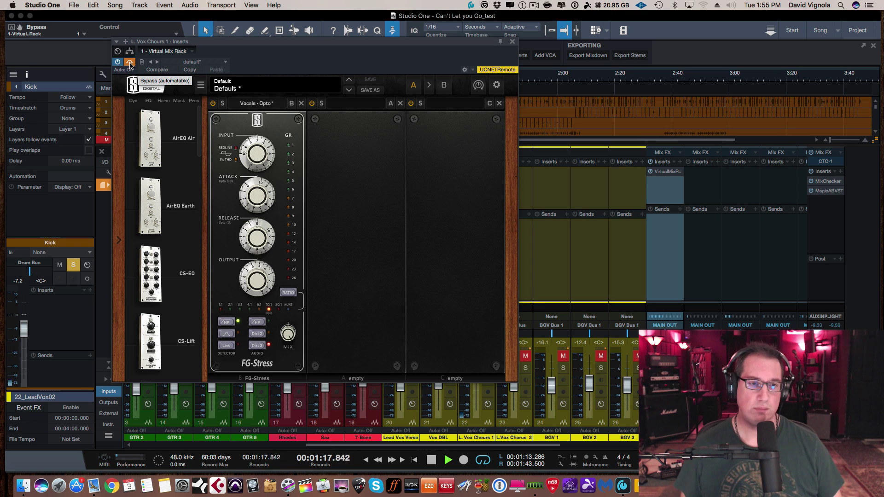
{"action": "left_click", "coordinate": [131, 63]}
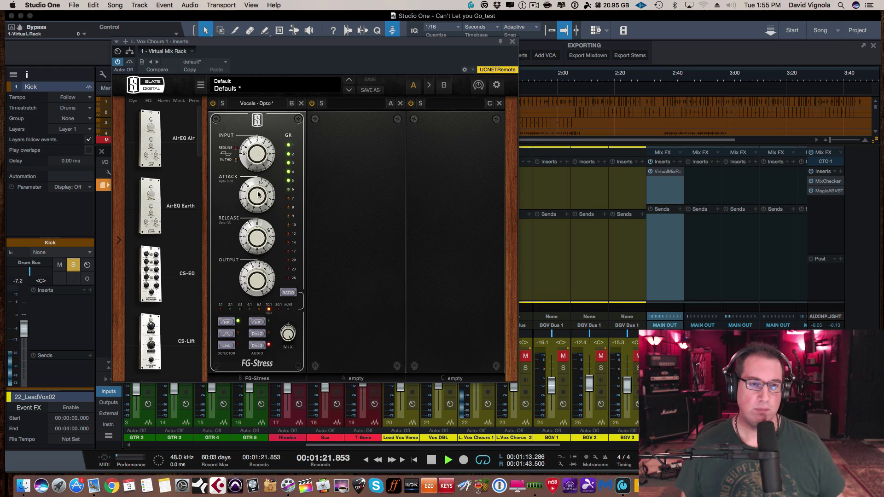
Set the vocal FG-Stress's ratio to 4:1, its input to 7.00 and its attack to 10.5
{"action": "left_click", "coordinate": [250, 310]}
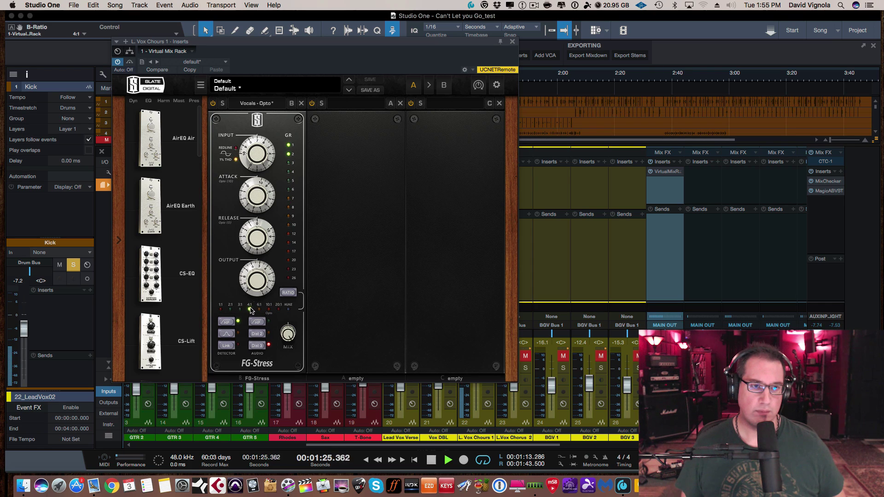
{"action": "left_click", "coordinate": [248, 155]}
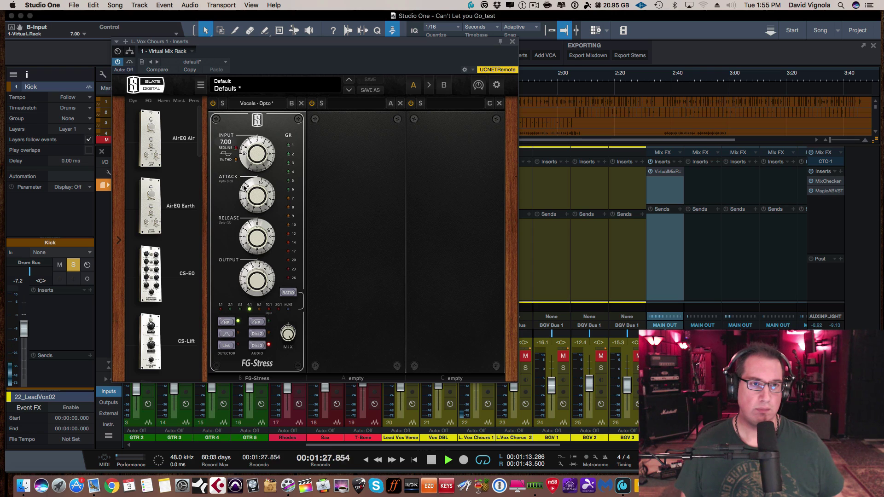
{"action": "mouse_move", "coordinate": [243, 202]}
{"action": "mouse_move", "coordinate": [245, 197]}
{"action": "left_mouse_down"}
{"action": "mouse_move", "coordinate": [243, 212]}
{"action": "mouse_move", "coordinate": [248, 199]}
{"action": "left_mouse_up"}
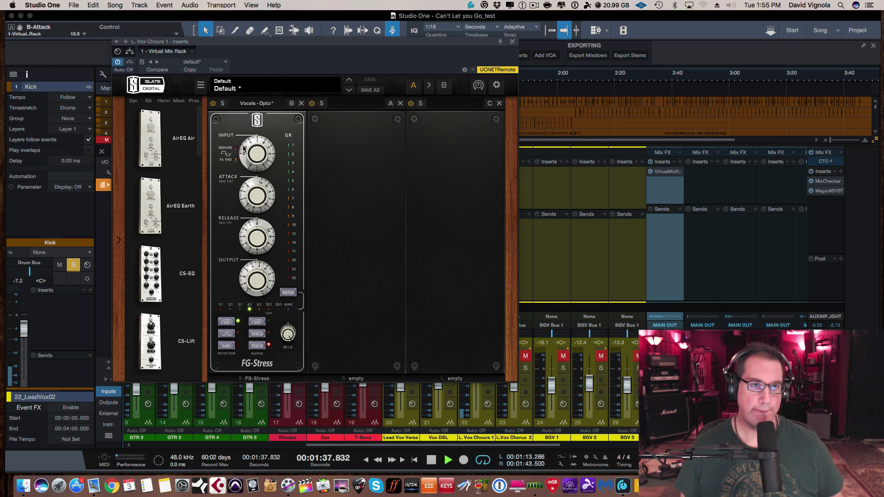
Set the vocal FG-Stress's input to 6.60 and, after trying faster settings, its attack to 8.30
{"action": "mouse_move", "coordinate": [240, 158]}
{"action": "left_mouse_down"}
{"action": "mouse_move", "coordinate": [234, 177]}
{"action": "mouse_move", "coordinate": [238, 148]}
{"action": "left_mouse_up"}
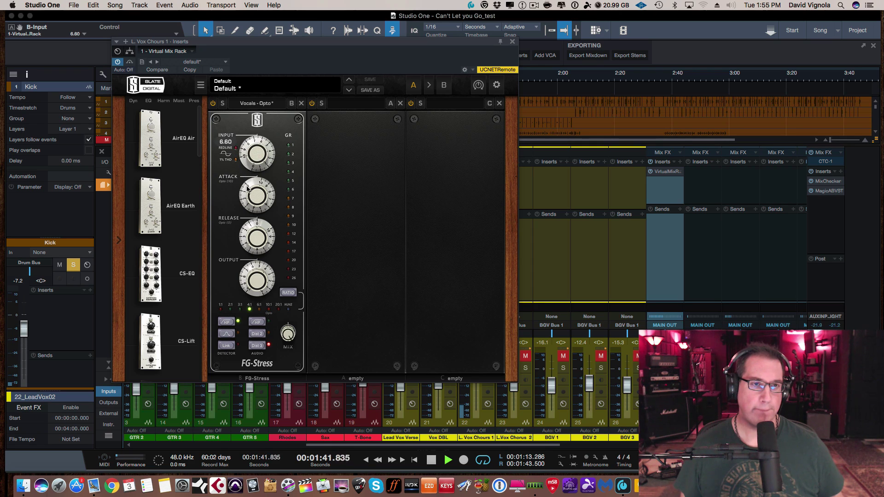
{"action": "mouse_move", "coordinate": [245, 205]}
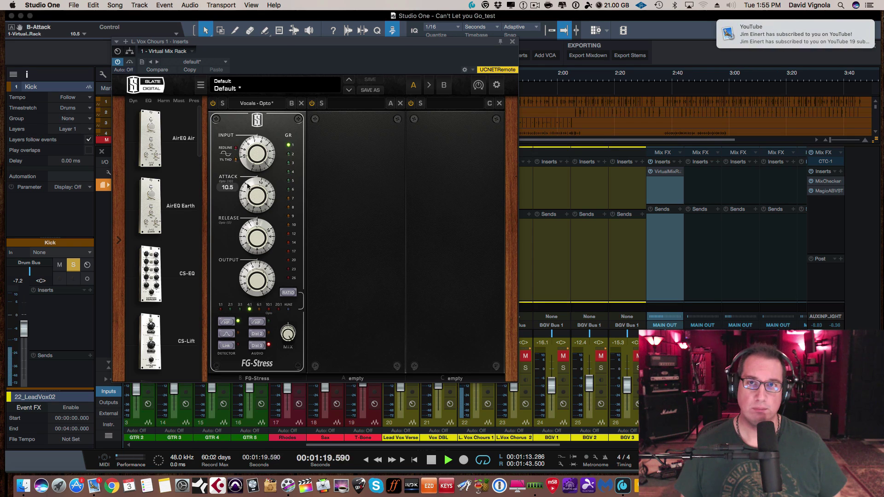
{"action": "left_click_drag", "start_coordinate": [246, 189], "coordinate": [240, 251]}
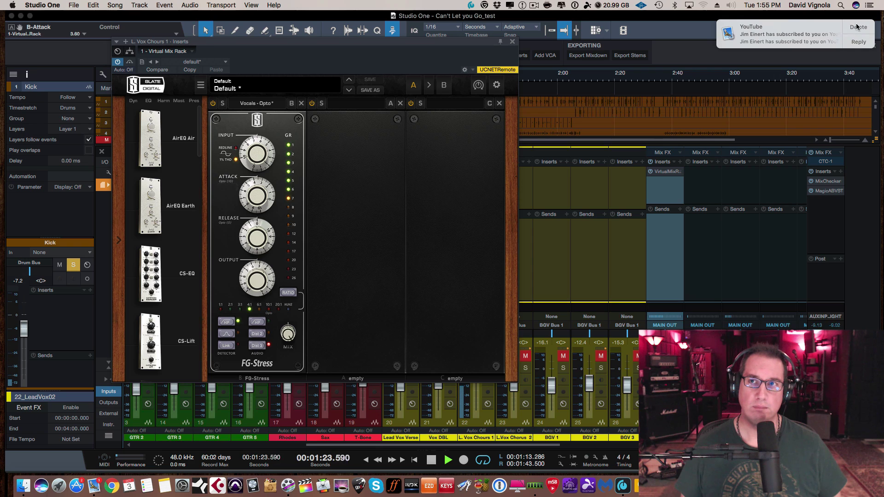
{"action": "mouse_move", "coordinate": [261, 190]}
{"action": "left_mouse_down"}
{"action": "mouse_move", "coordinate": [253, 207]}
{"action": "mouse_move", "coordinate": [248, 197]}
{"action": "left_mouse_up"}
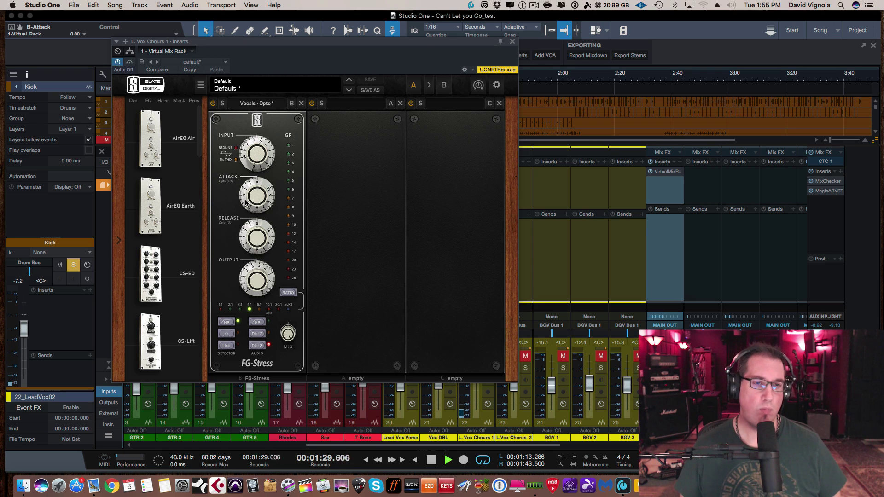
{"action": "left_click_drag", "start_coordinate": [246, 202], "coordinate": [249, 159]}
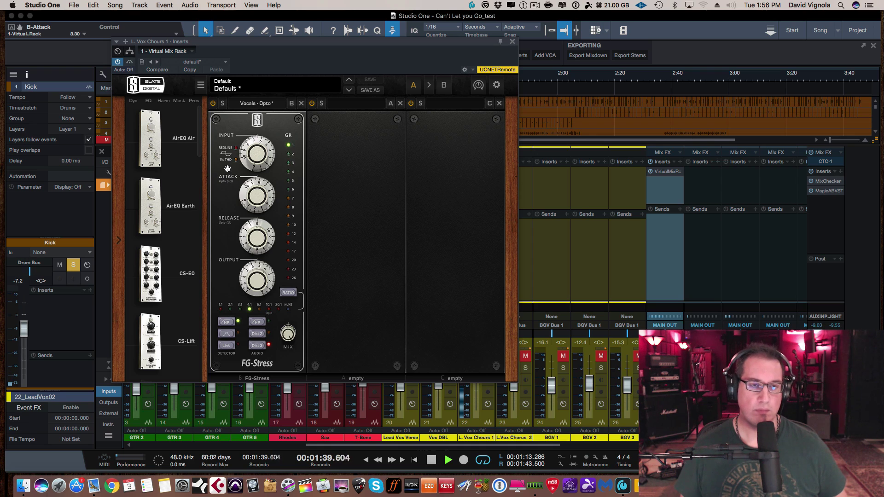
Compare the vocal with the rack bypassed and active, switch FG-Stress's distortion to Dist 2, and stop playback
{"action": "left_click", "coordinate": [130, 63]}
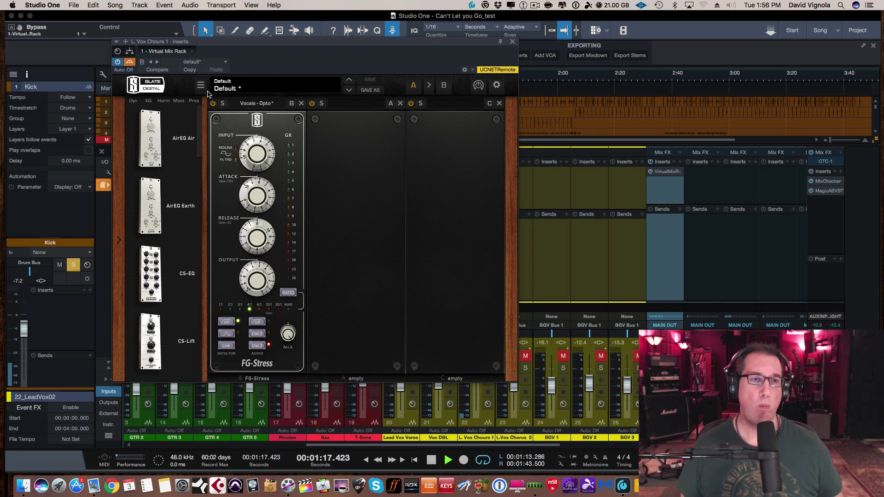
{"action": "left_click", "coordinate": [131, 63]}
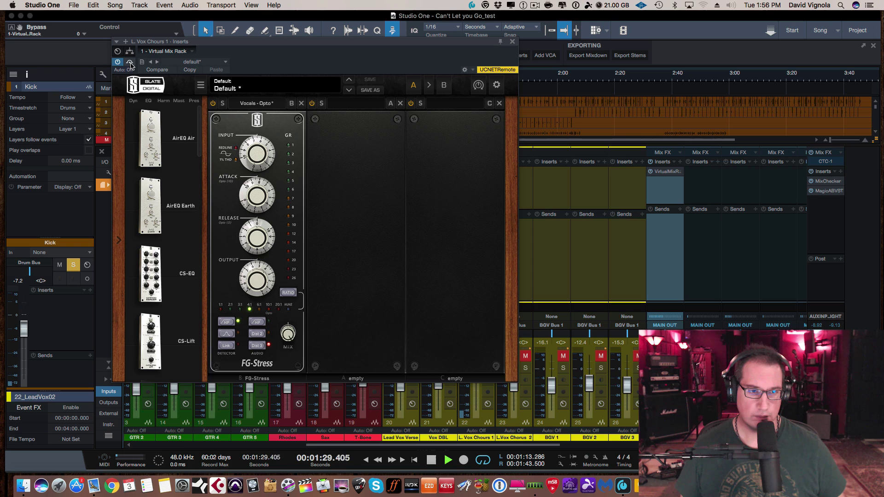
{"action": "left_click", "coordinate": [260, 334]}
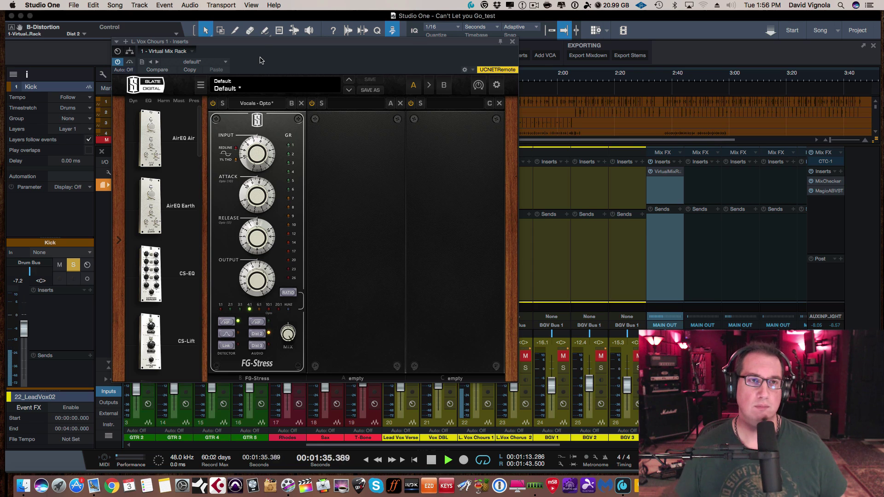
{"action": "left_click_drag", "start_coordinate": [260, 43], "coordinate": [243, 55]}
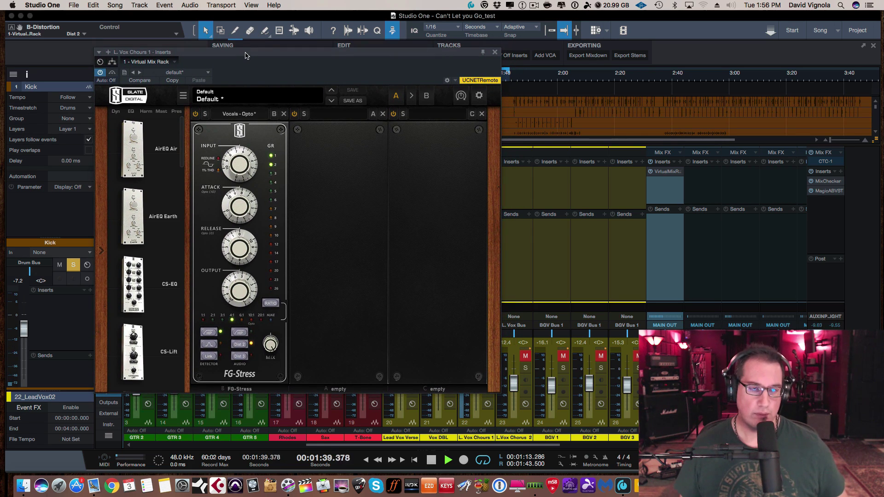
{"action": "key", "text": "space"}
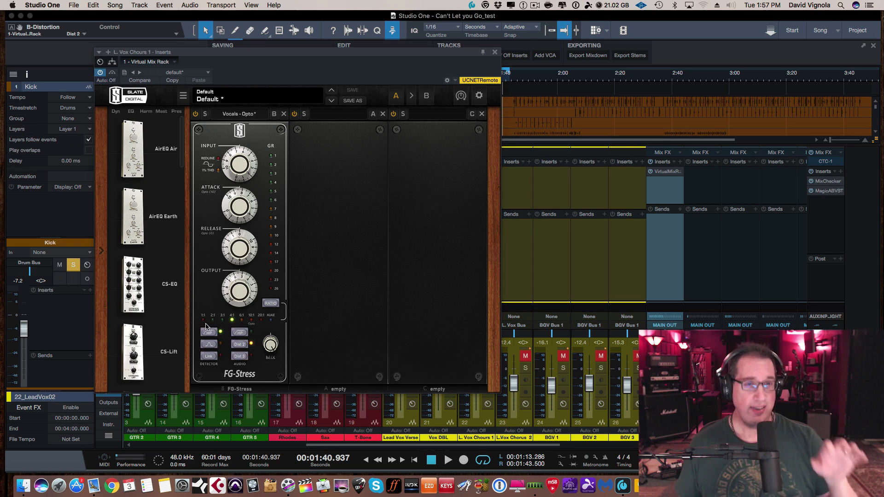
Examine FG-Stress's list of instrument presets, dismiss the notification, and close the list keeping Vocals - Opto
{"action": "left_click", "coordinate": [237, 115]}
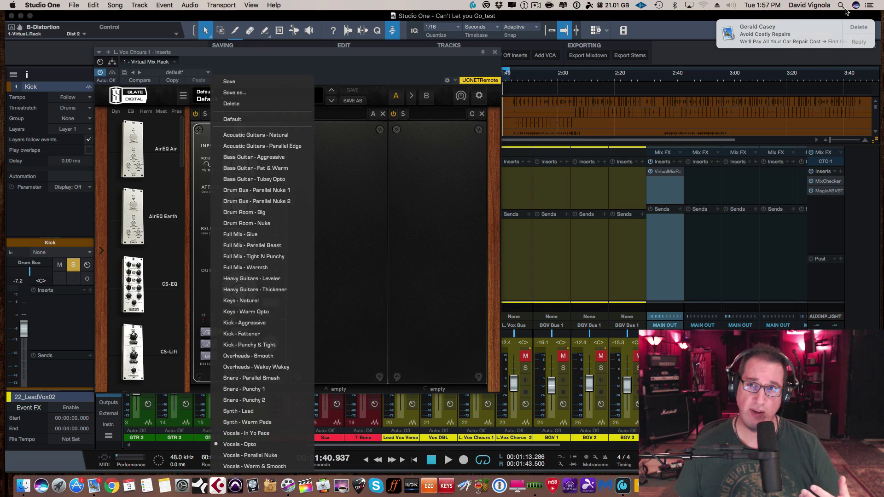
{"action": "left_click", "coordinate": [859, 27]}
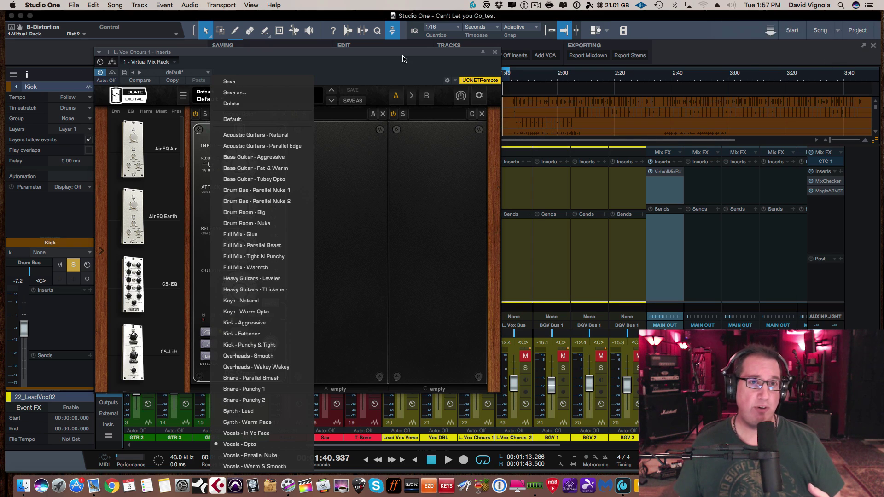
{"action": "left_click", "coordinate": [385, 68]}
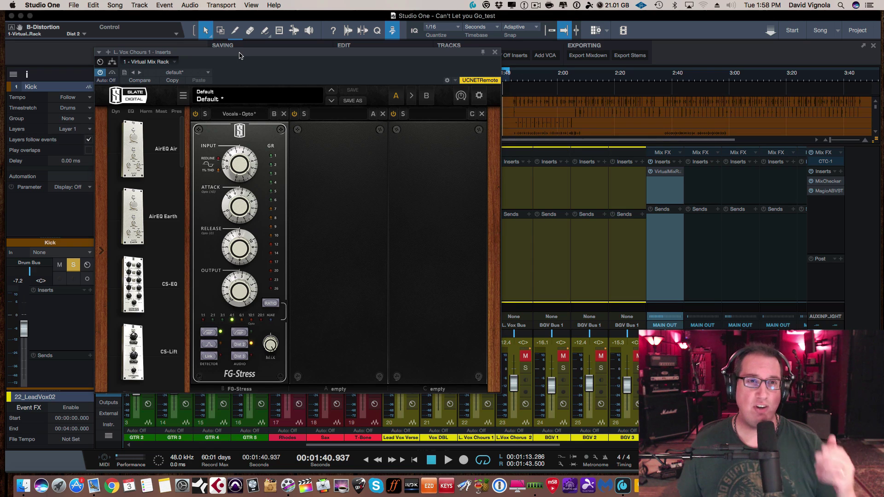
{"action": "left_click_drag", "start_coordinate": [239, 55], "coordinate": [227, 58]}
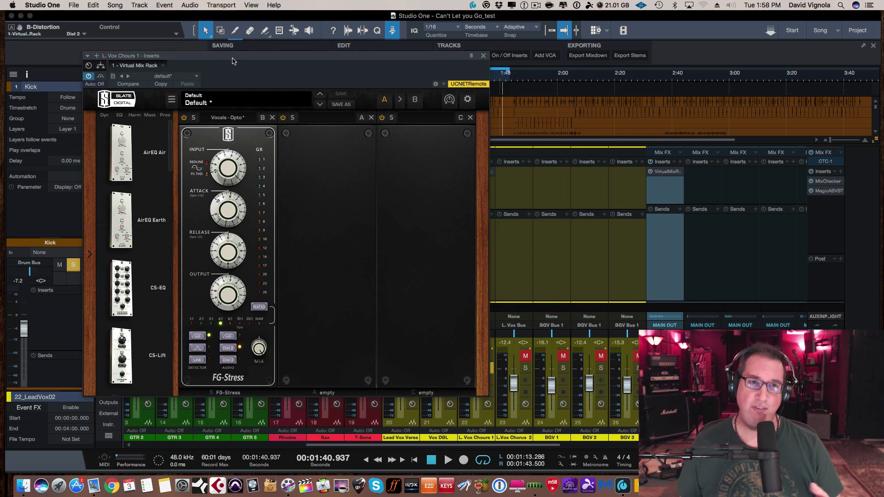